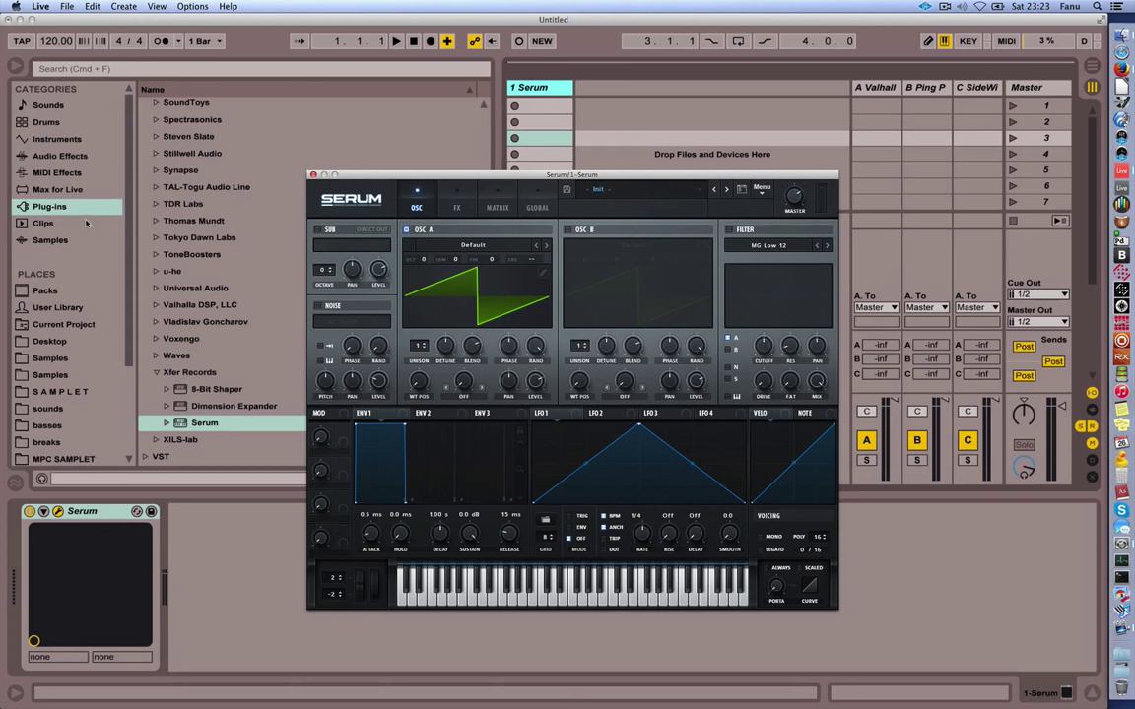
Step: Open the basses folder in Live's browser and search it for 'boom'
{"action": "scroll", "coordinate": [85, 224], "scroll_direction": "down", "scroll_amount": 3}
{"action": "left_click", "coordinate": [66, 308]}
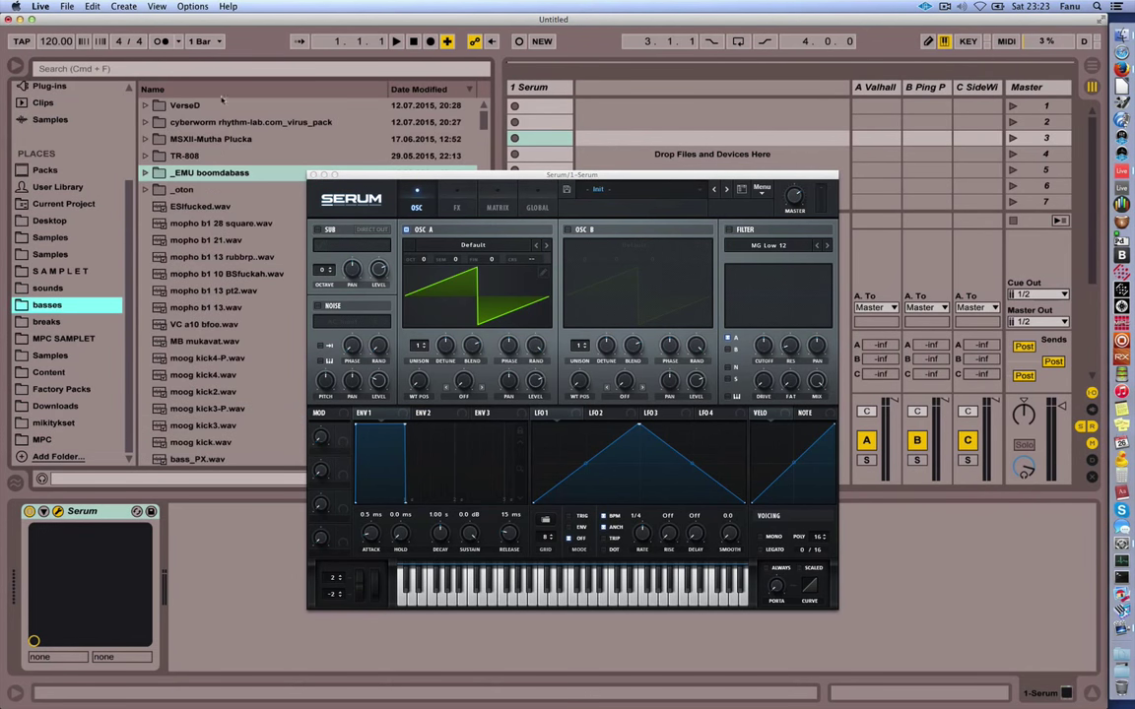
{"action": "left_click", "coordinate": [222, 68]}
{"action": "type", "text": "boom"}
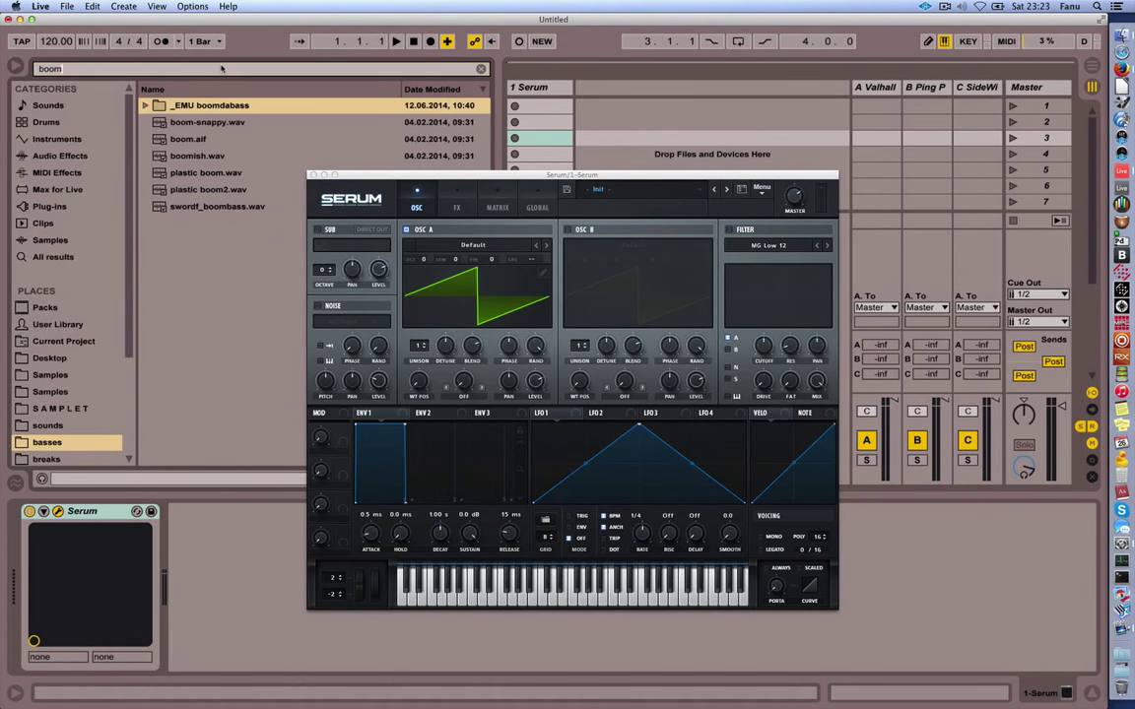
Step: Audition the boom samples from boom-snappy.wav, settling on plastic boom2.wav
{"action": "left_click", "coordinate": [240, 122]}
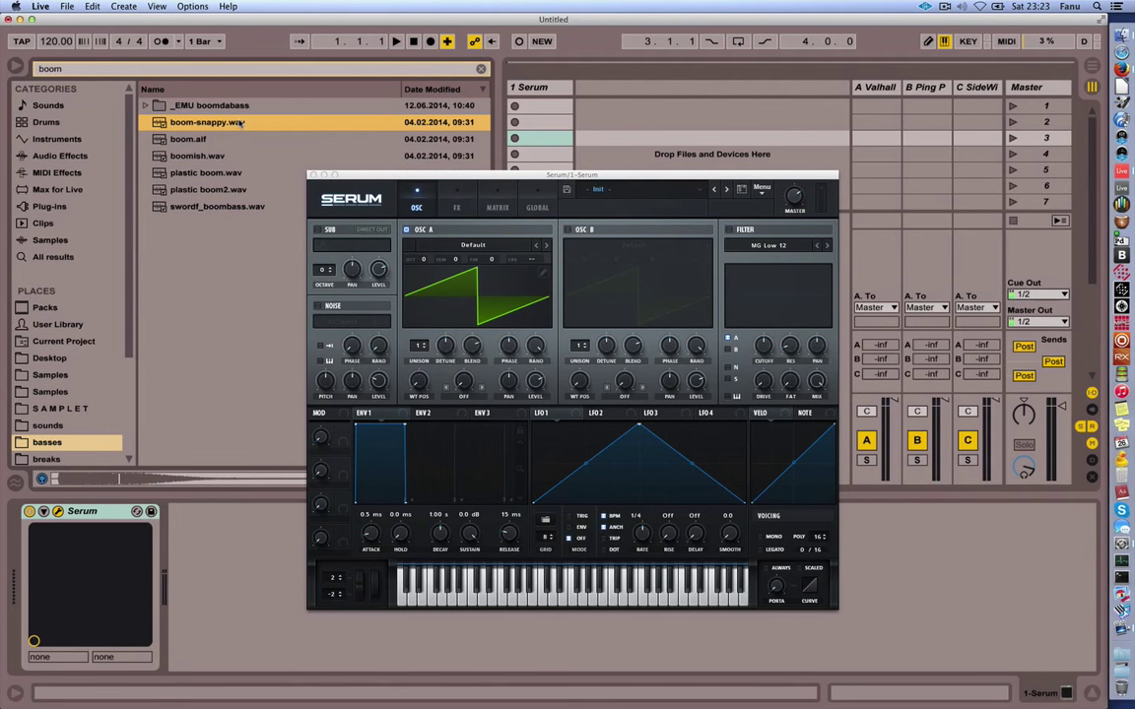
{"action": "key", "text": "Down"}
{"action": "key", "text": "Down"}
{"action": "key", "text": "Down"}
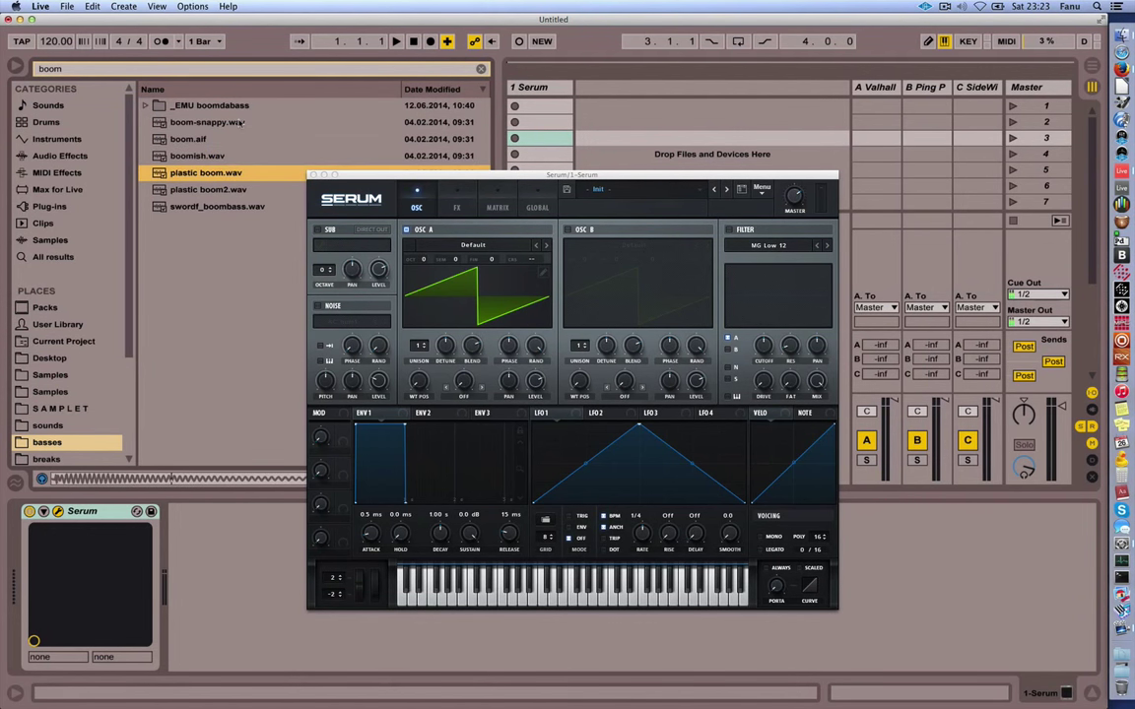
{"action": "key", "text": "Down"}
{"action": "key", "text": "Down"}
{"action": "key", "text": "Up"}
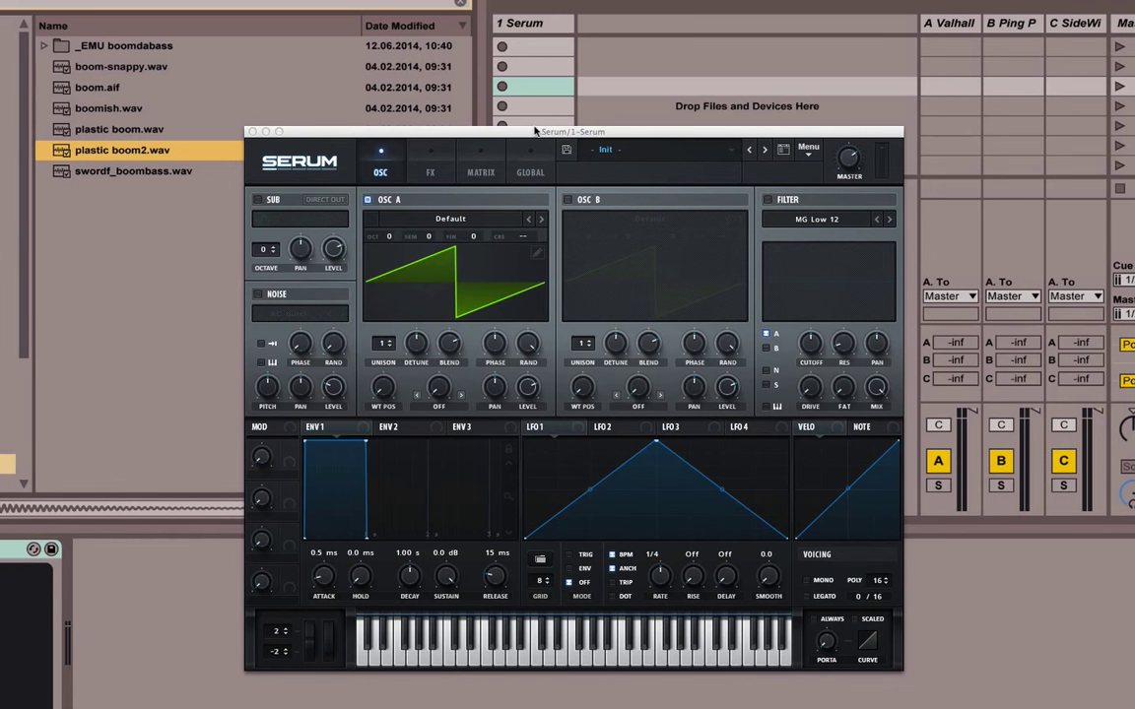
Step: Reshape LFO 1 into a descending ramp and load Analog_BD_Sin into Osc A
{"action": "left_click", "coordinate": [658, 445]}
{"action": "left_click_drag", "start_coordinate": [658, 445], "coordinate": [458, 373]}
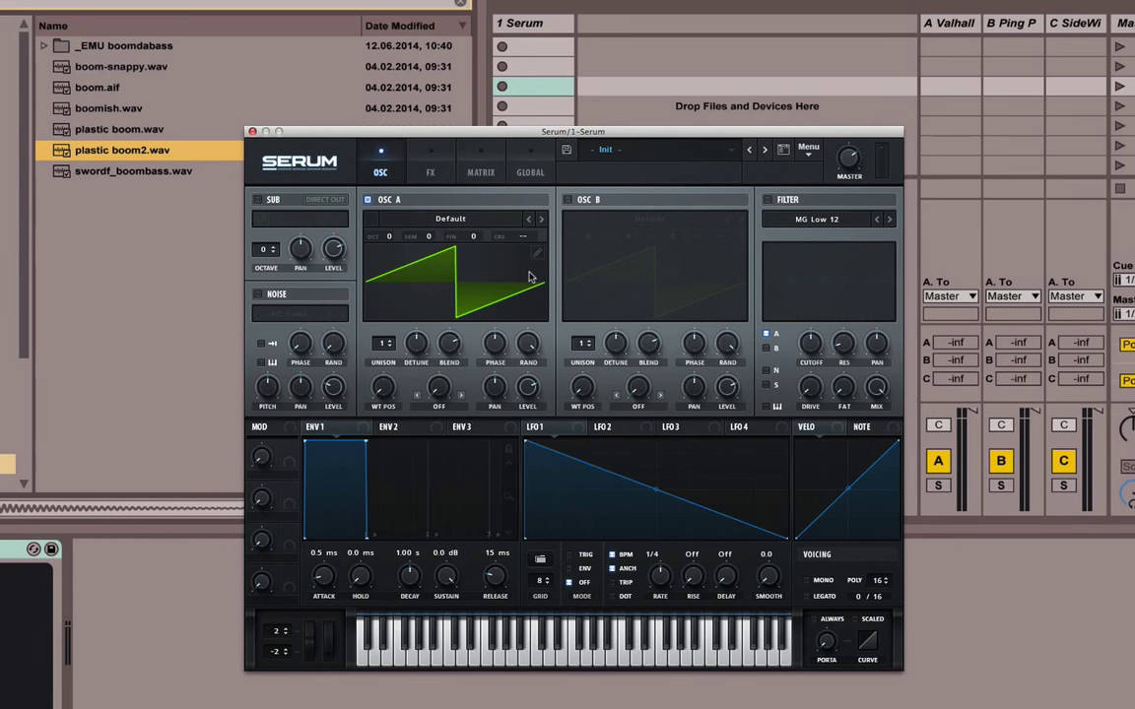
{"action": "left_click", "coordinate": [438, 218]}
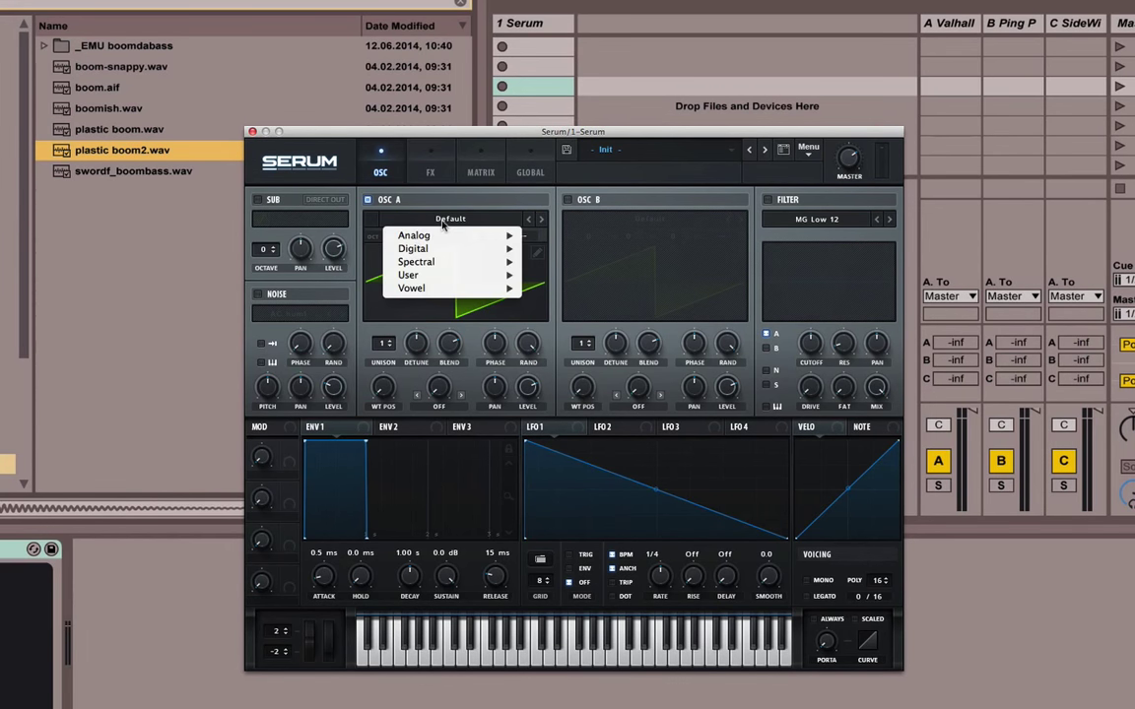
{"action": "mouse_move", "coordinate": [433, 236]}
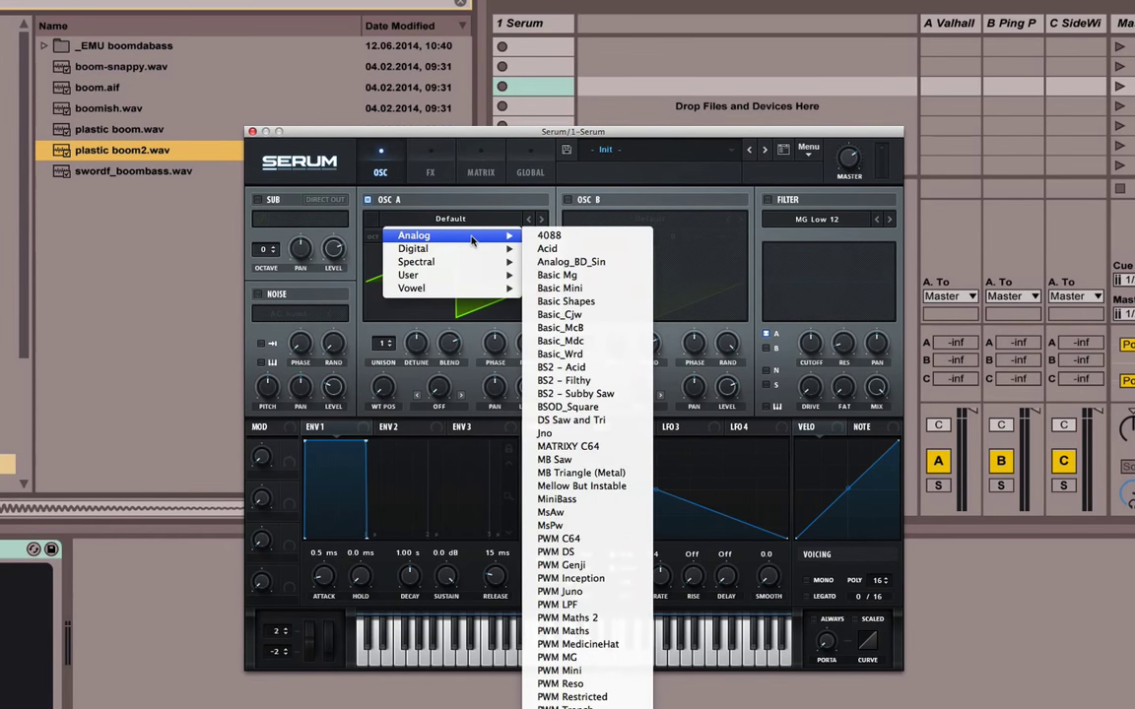
{"action": "left_click", "coordinate": [621, 262]}
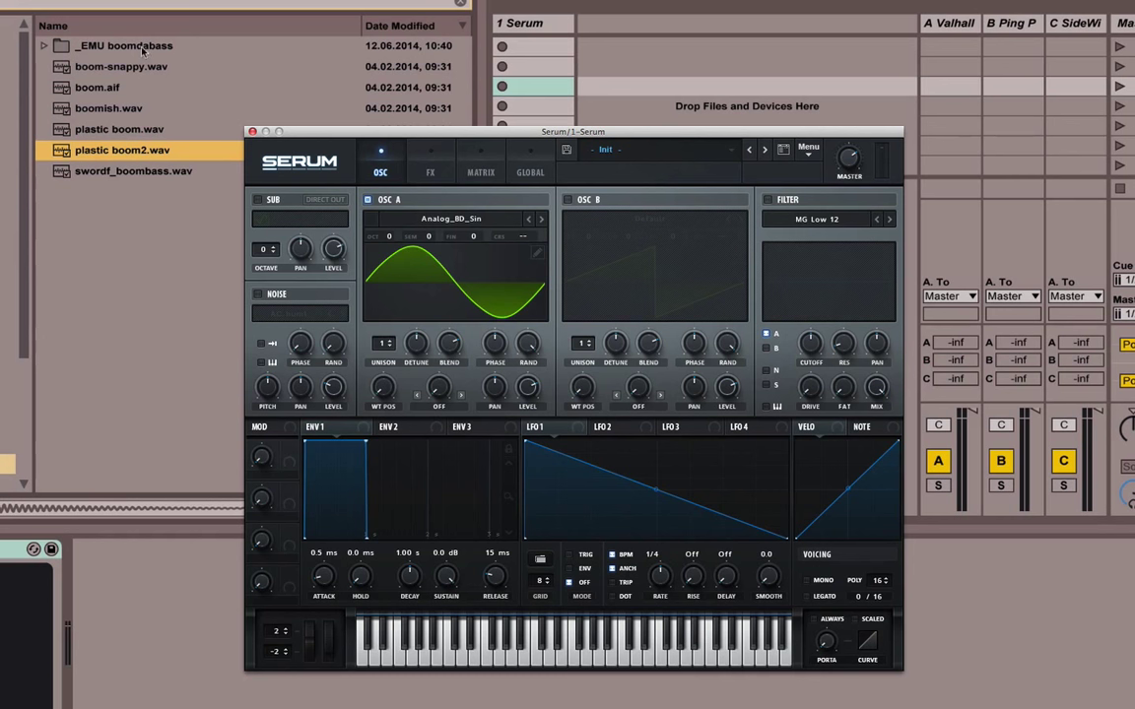
Step: Audition swordf_boombass.wav and the neighbouring boom samples, ending on boom.aif
{"action": "left_click", "coordinate": [136, 172]}
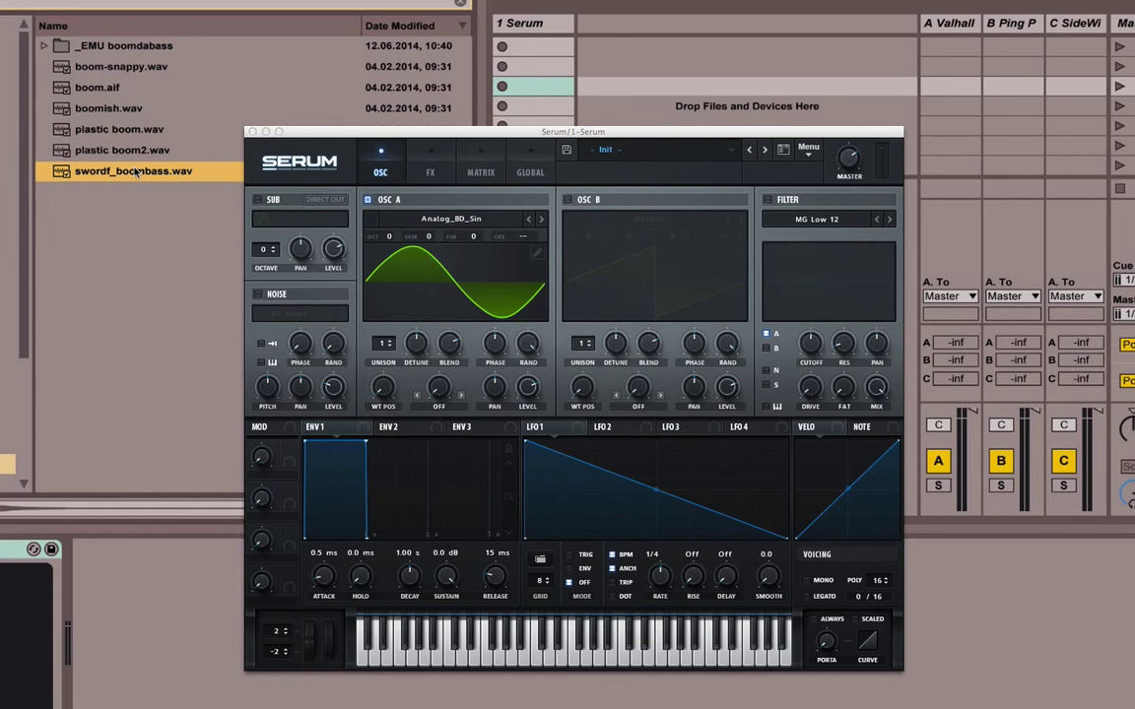
{"action": "key", "text": "Up"}
{"action": "key", "text": "Up"}
{"action": "key", "text": "Up"}
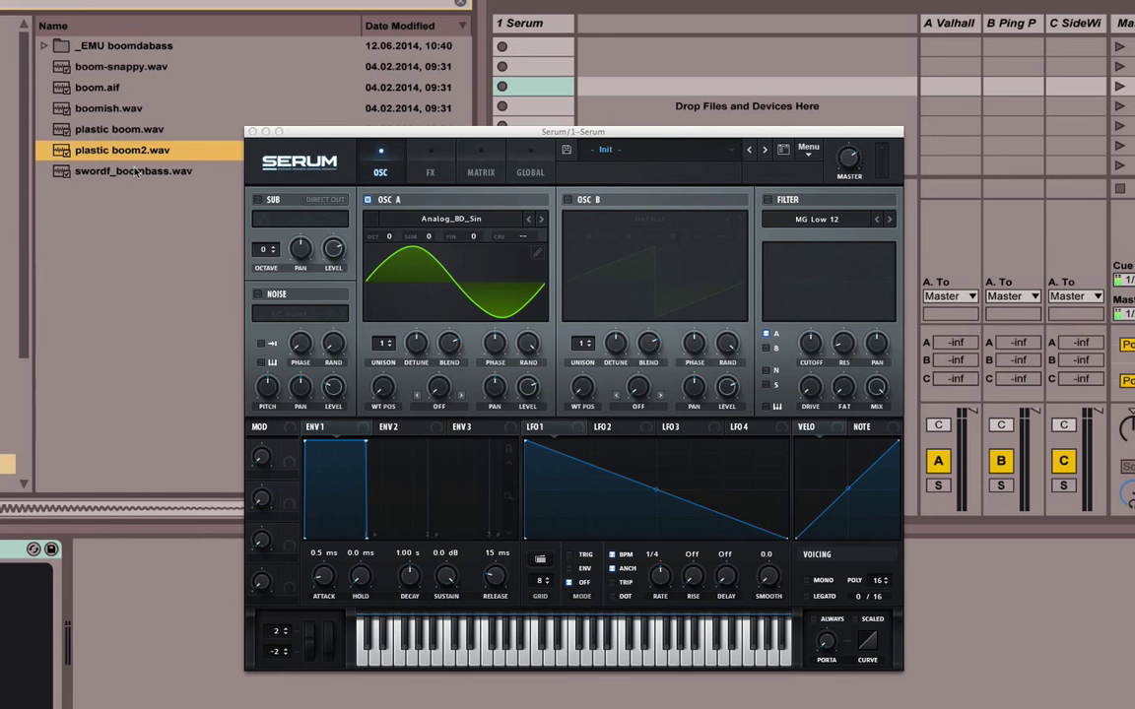
{"action": "key", "text": "Up"}
{"action": "key", "text": "Up"}
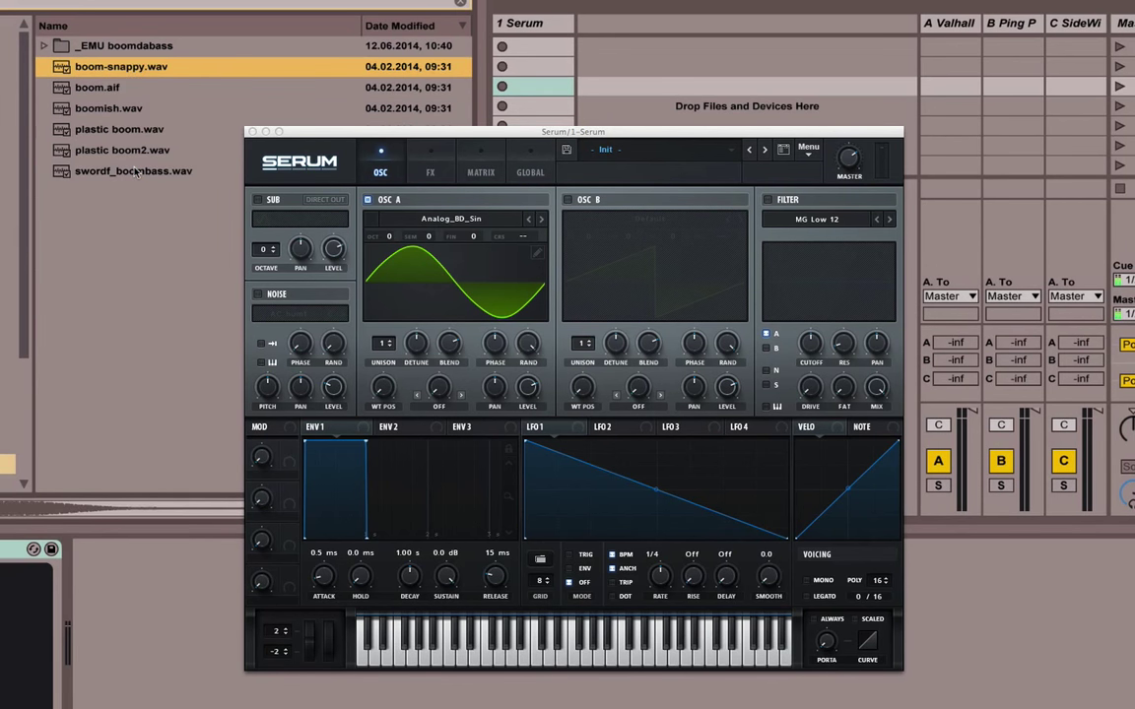
{"action": "key", "text": "Down"}
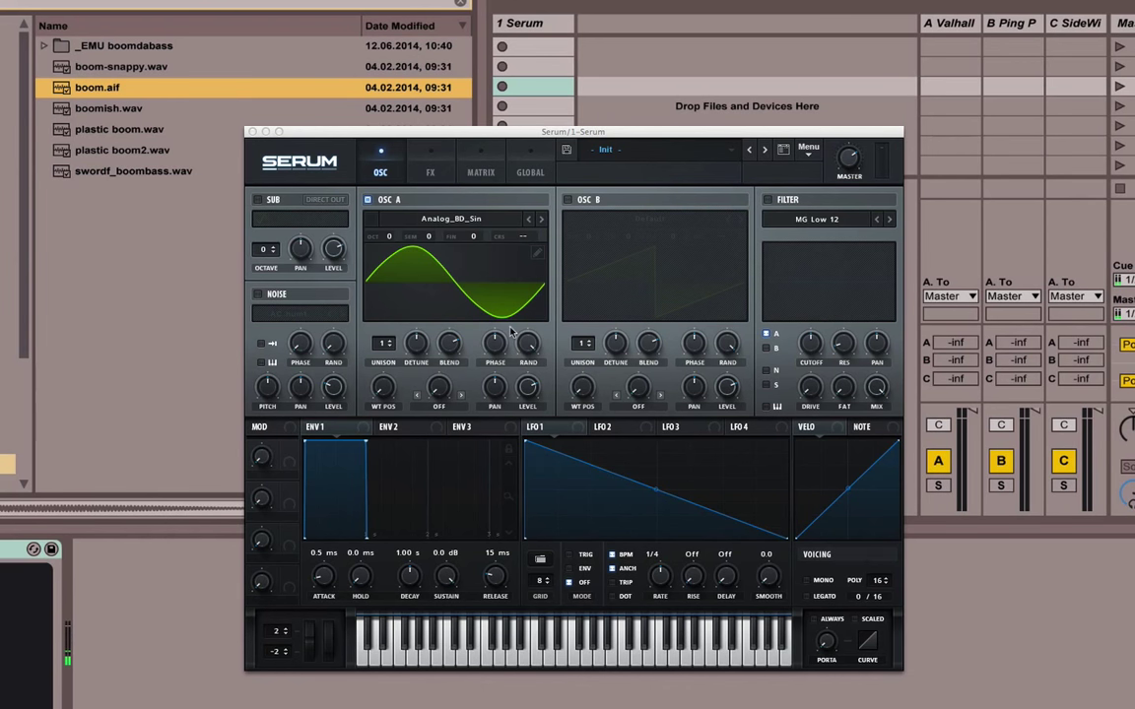
Step: Route LFO 1 to Osc A's coarse pitch in ENV mode and show the Matrix page
{"action": "left_click", "coordinate": [580, 429]}
{"action": "left_click_drag", "start_coordinate": [579, 428], "coordinate": [522, 238]}
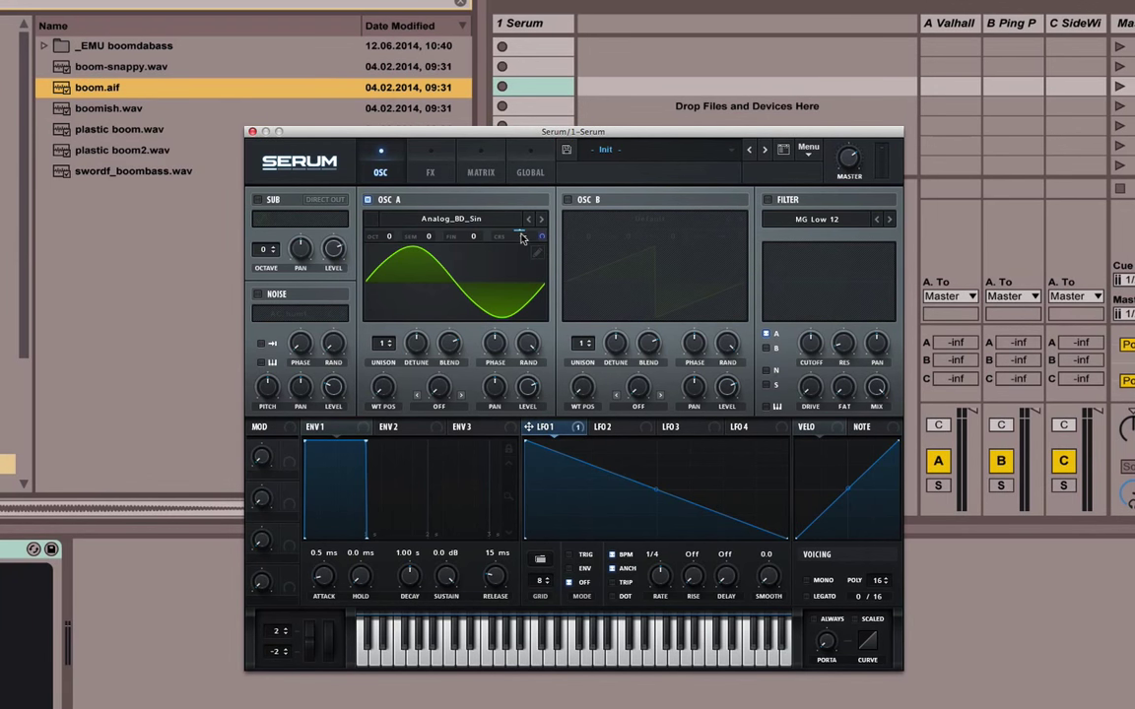
{"action": "left_click", "coordinate": [584, 570]}
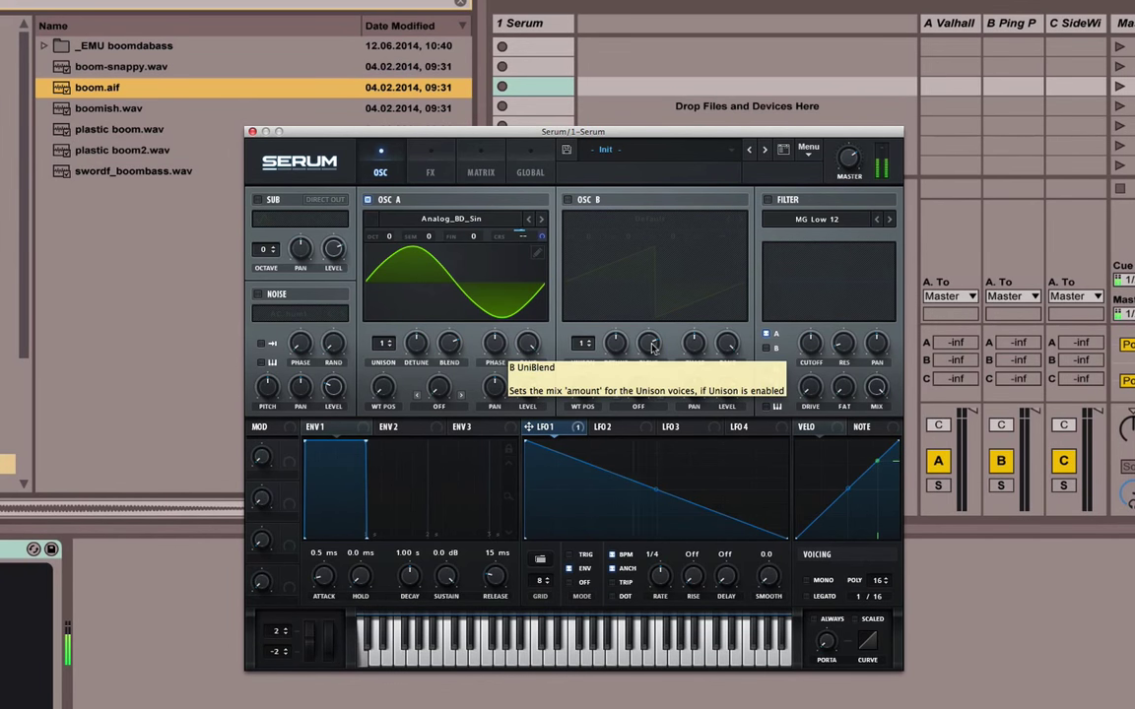
{"action": "left_click", "coordinate": [480, 173]}
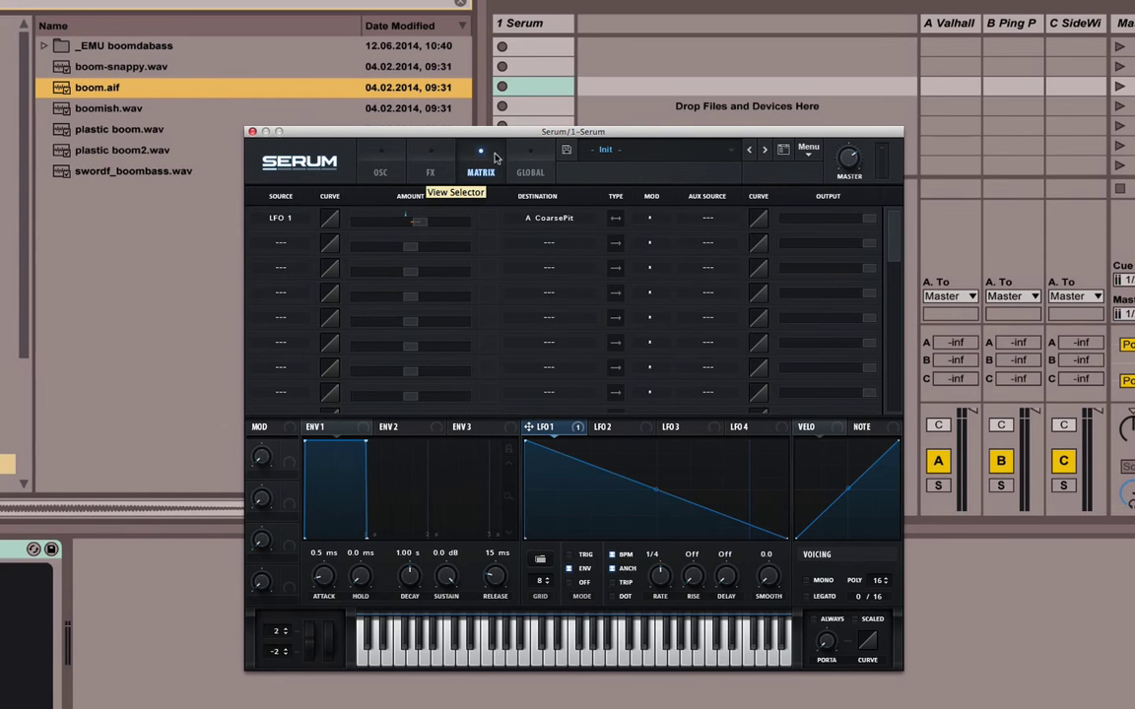
Step: Drag matrix row 1's LFO 1 → A CoarsePit amount up toward 36
{"action": "mouse_move", "coordinate": [421, 224]}
{"action": "left_mouse_down"}
{"action": "mouse_move", "coordinate": [439, 226]}
{"action": "mouse_move", "coordinate": [418, 224]}
{"action": "left_mouse_up"}
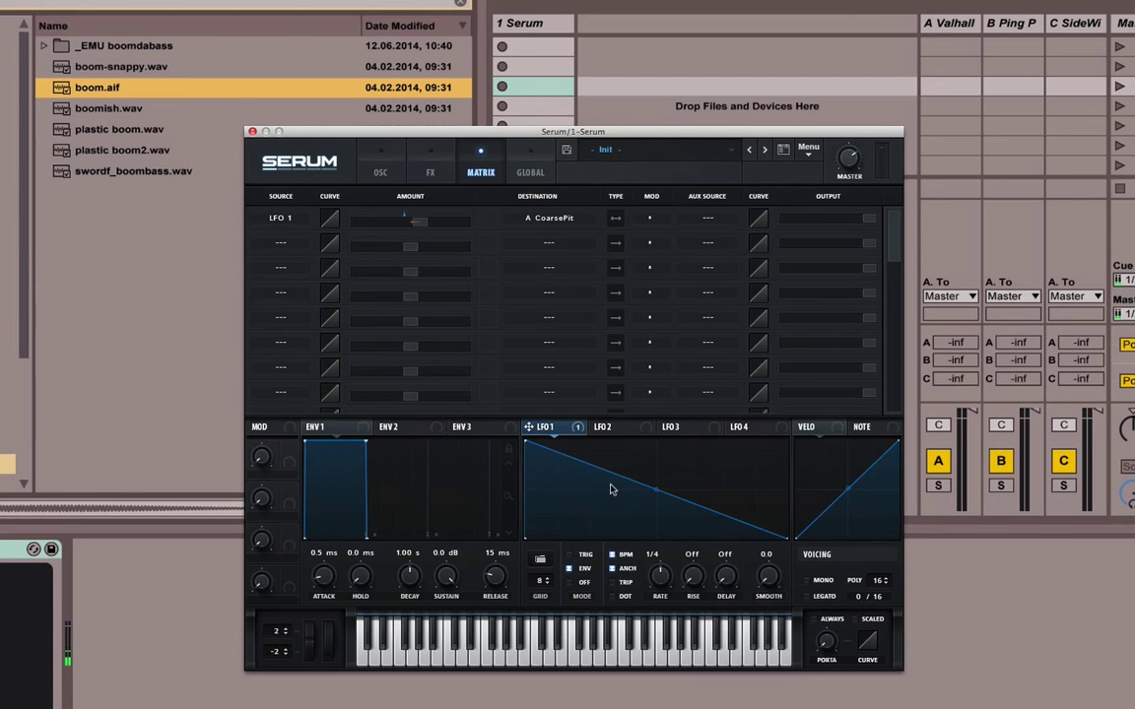
Step: Turn off LFO 1's BPM sync, set its rate to 16.4 Hz, and lower the pitch amount to 23
{"action": "left_click", "coordinate": [612, 555]}
{"action": "mouse_move", "coordinate": [663, 576]}
{"action": "left_mouse_down"}
{"action": "mouse_move", "coordinate": [663, 550]}
{"action": "mouse_move", "coordinate": [655, 593]}
{"action": "left_mouse_up"}
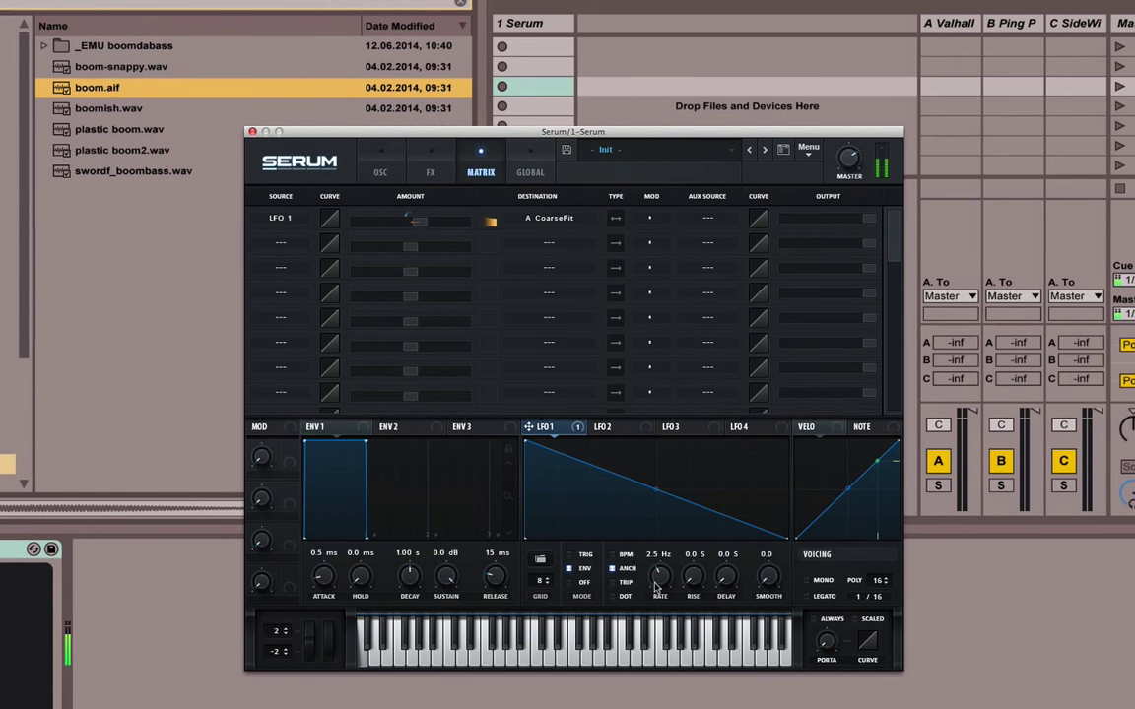
{"action": "left_click_drag", "start_coordinate": [425, 226], "coordinate": [422, 226]}
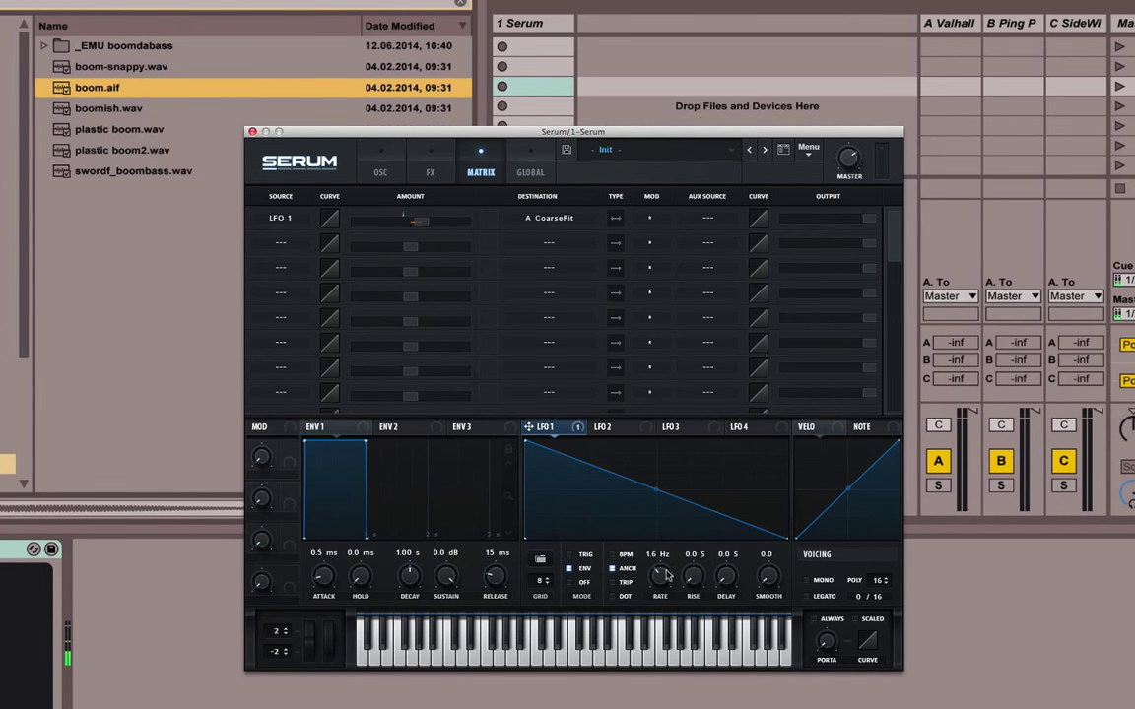
{"action": "left_click_drag", "start_coordinate": [660, 579], "coordinate": [651, 523]}
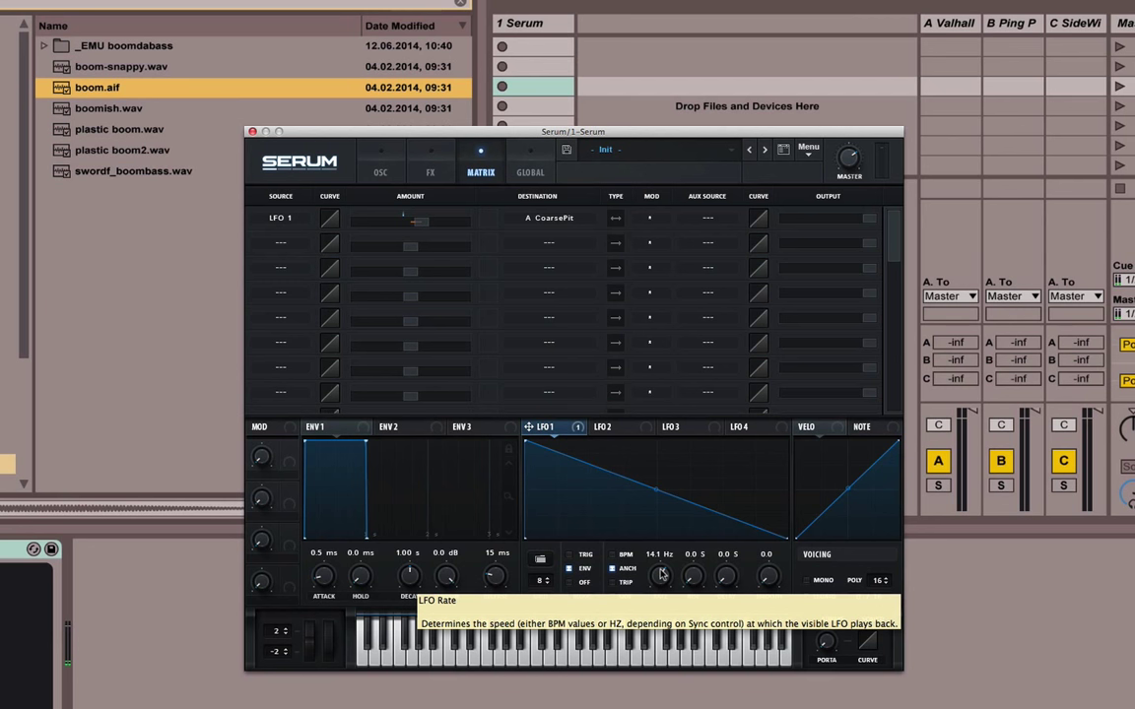
{"action": "left_click_drag", "start_coordinate": [661, 575], "coordinate": [656, 564]}
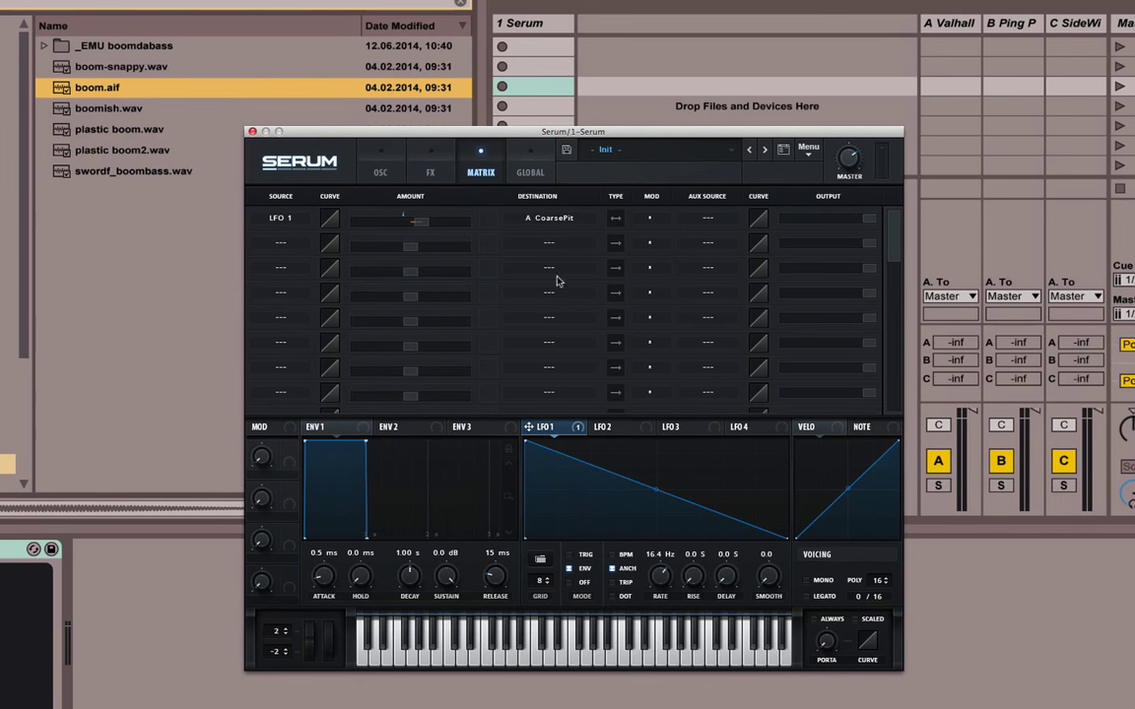
{"action": "left_click", "coordinate": [382, 168]}
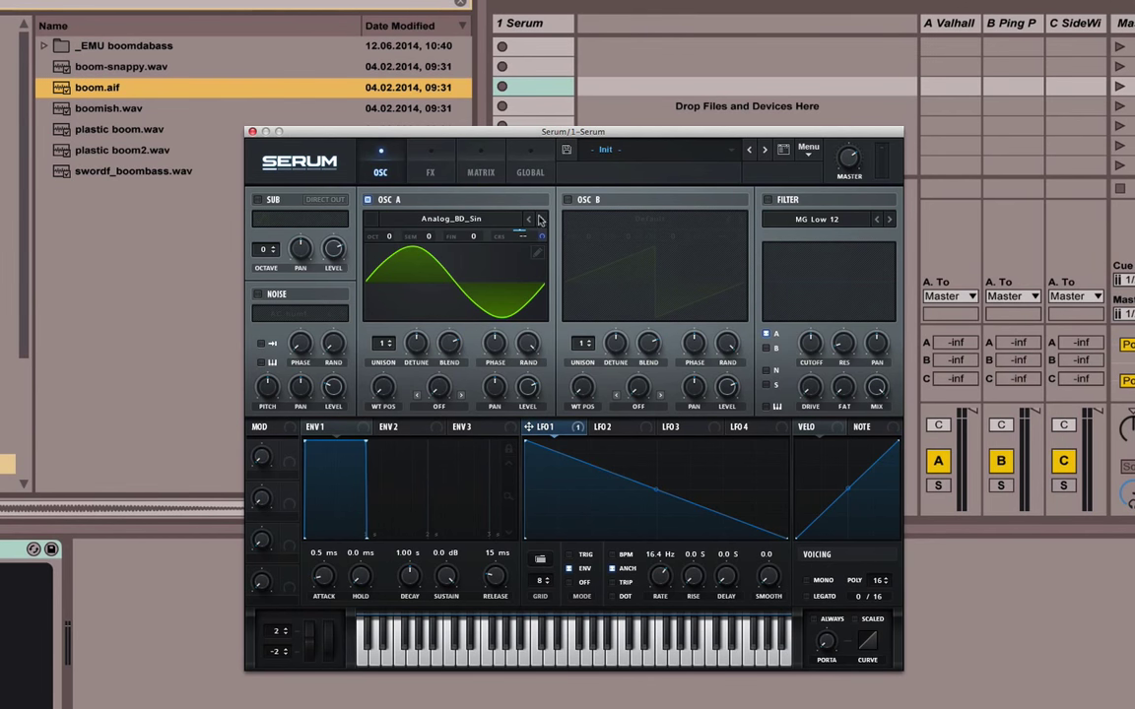
{"action": "left_click", "coordinate": [481, 168]}
{"action": "mouse_move", "coordinate": [860, 220]}
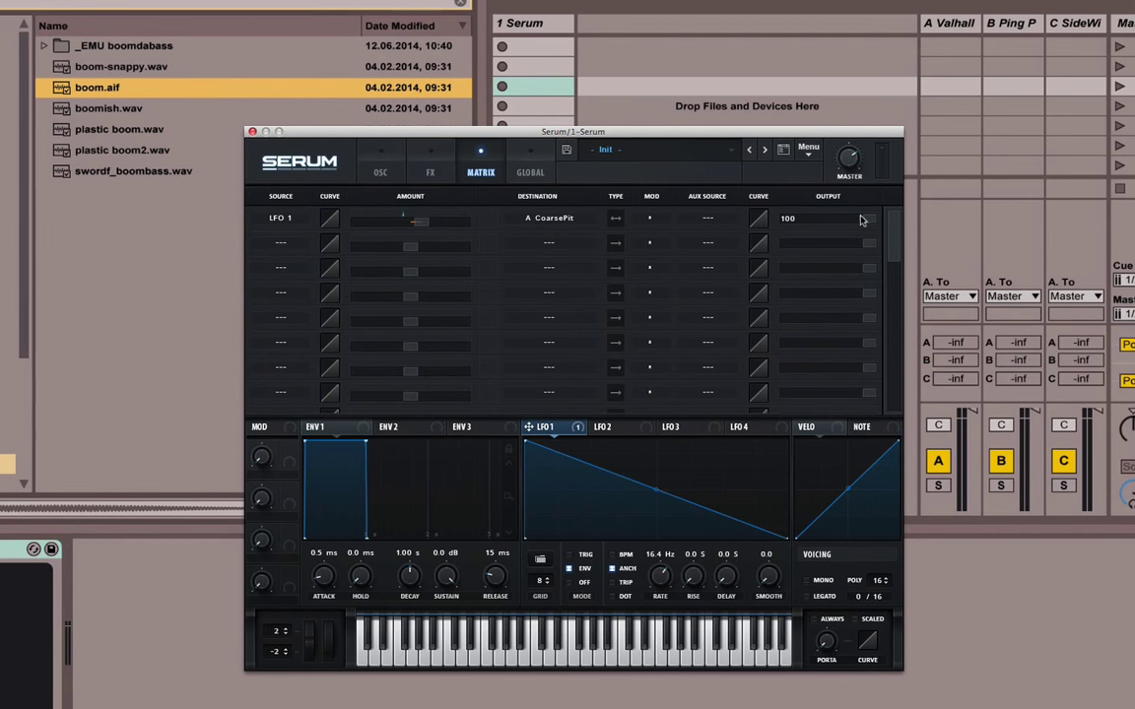
{"action": "left_click_drag", "start_coordinate": [871, 222], "coordinate": [785, 221]}
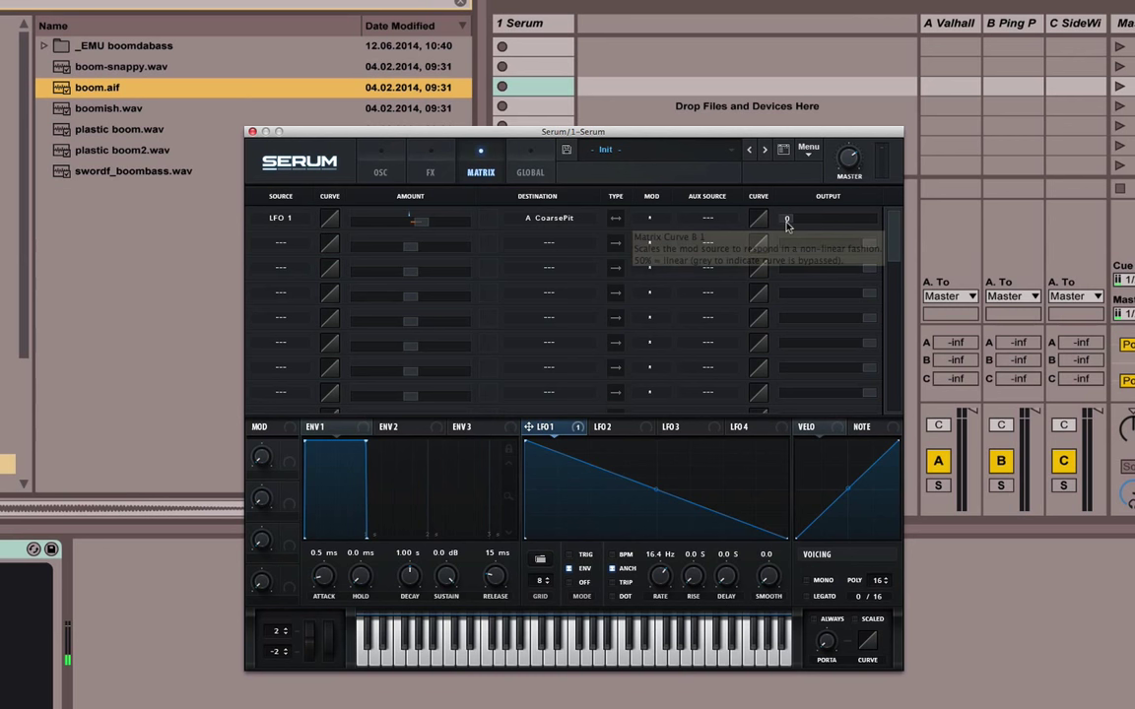
{"action": "double_click", "coordinate": [787, 225]}
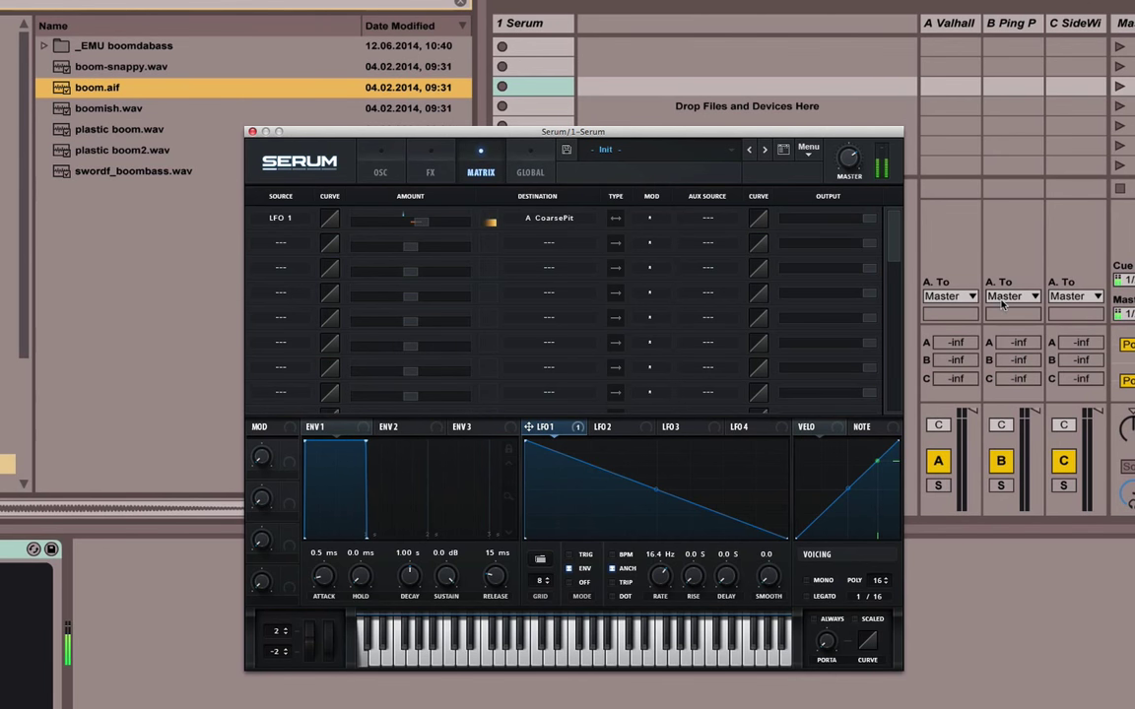
Step: Slow LFO 1 down, then give Env 1 a 2.89 s decay with sustain fully down
{"action": "left_click_drag", "start_coordinate": [660, 578], "coordinate": [649, 603]}
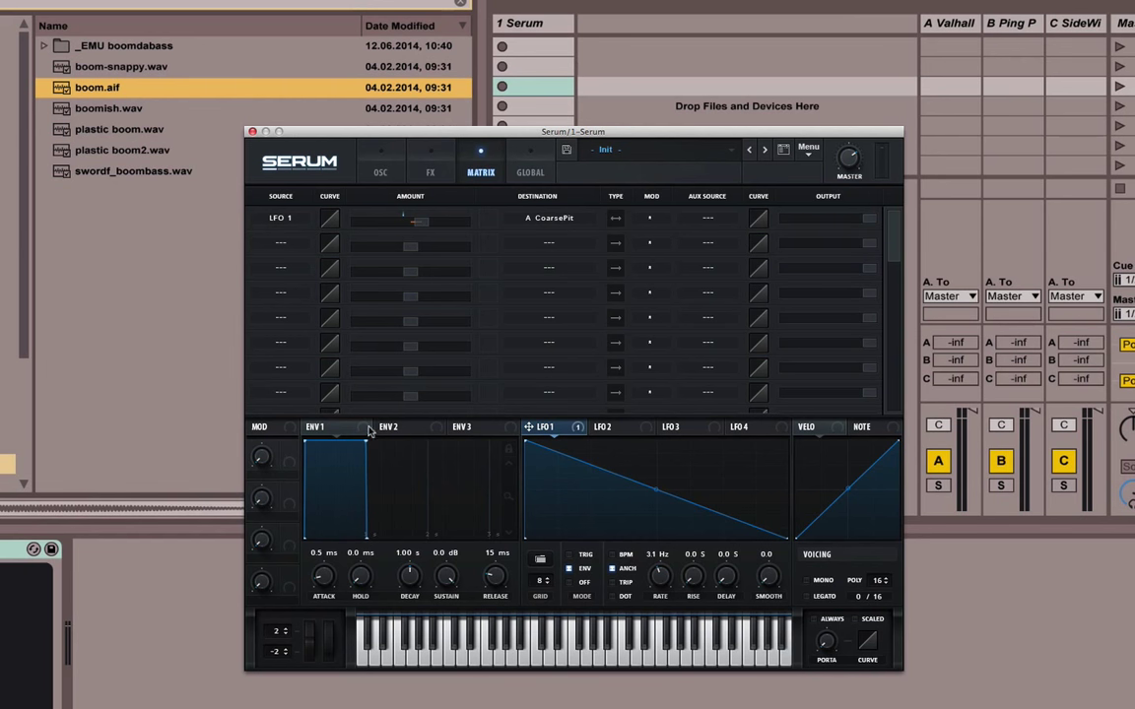
{"action": "left_click_drag", "start_coordinate": [366, 442], "coordinate": [378, 536]}
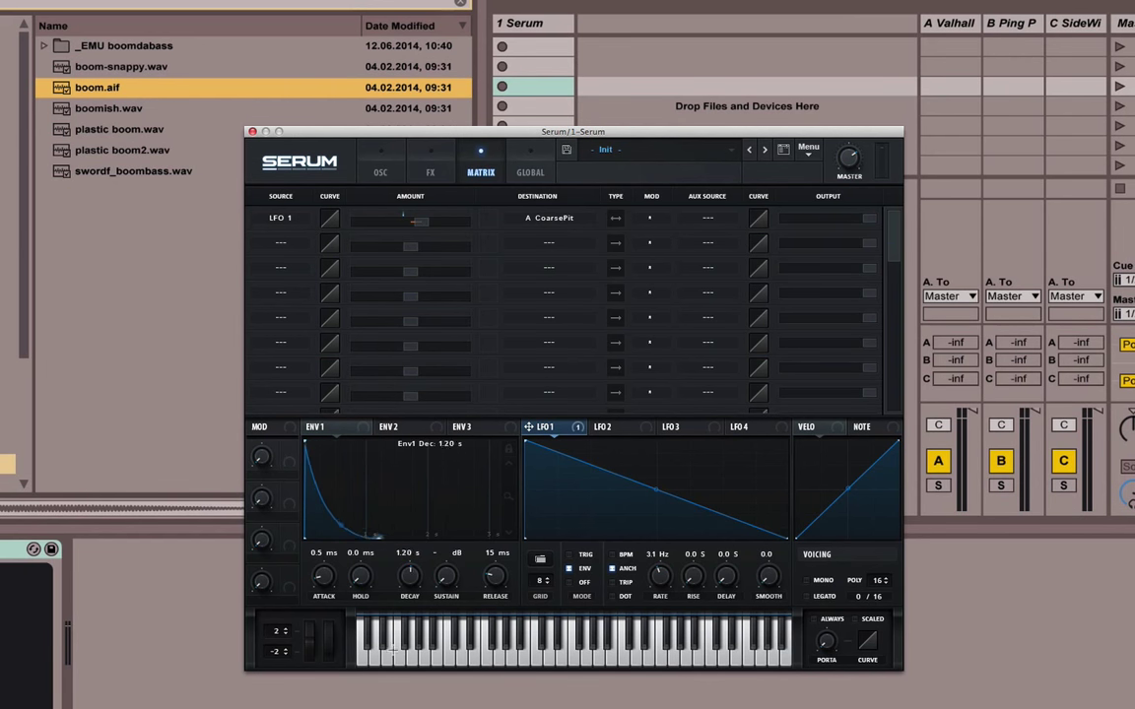
{"action": "left_click_drag", "start_coordinate": [393, 650], "coordinate": [426, 662]}
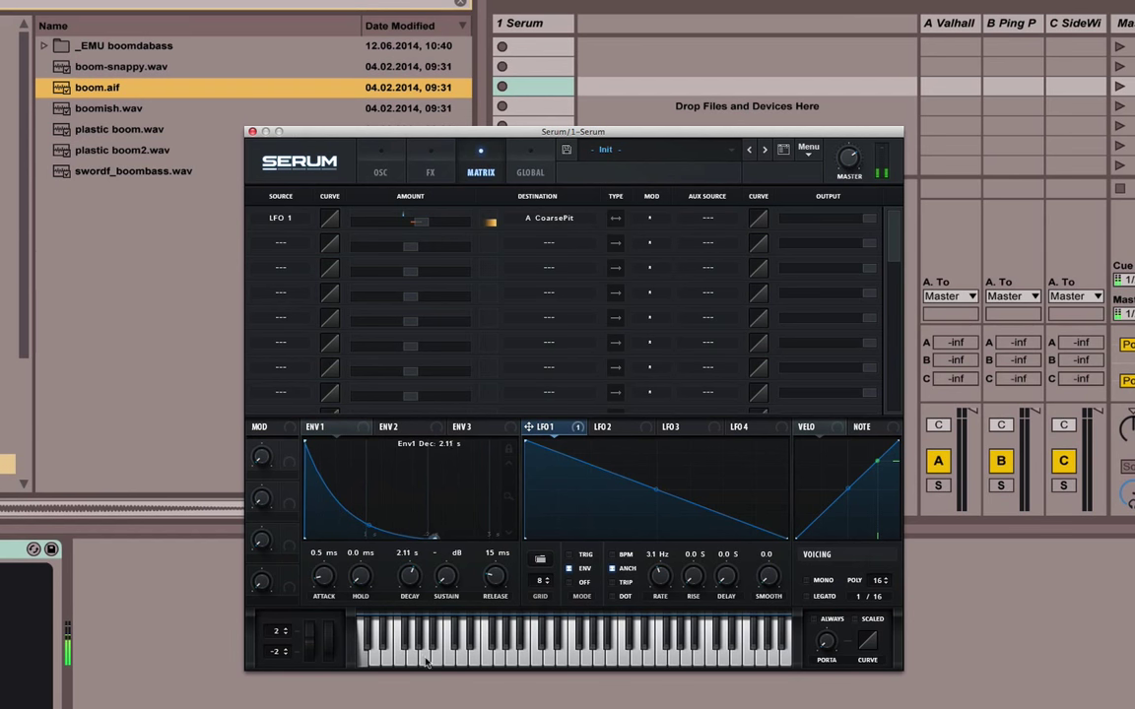
{"action": "left_click_drag", "start_coordinate": [370, 519], "coordinate": [410, 573]}
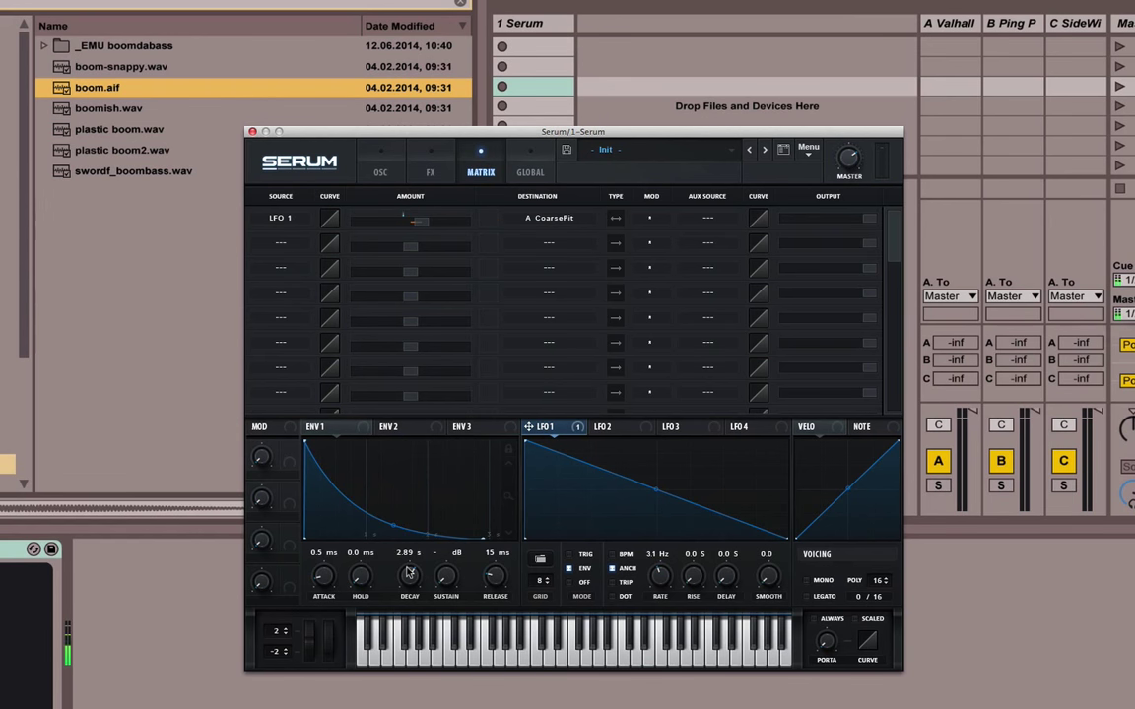
Step: Enable an MG Low 24 filter with 32% drive and cutoff around 741 Hz
{"action": "left_click", "coordinate": [380, 165]}
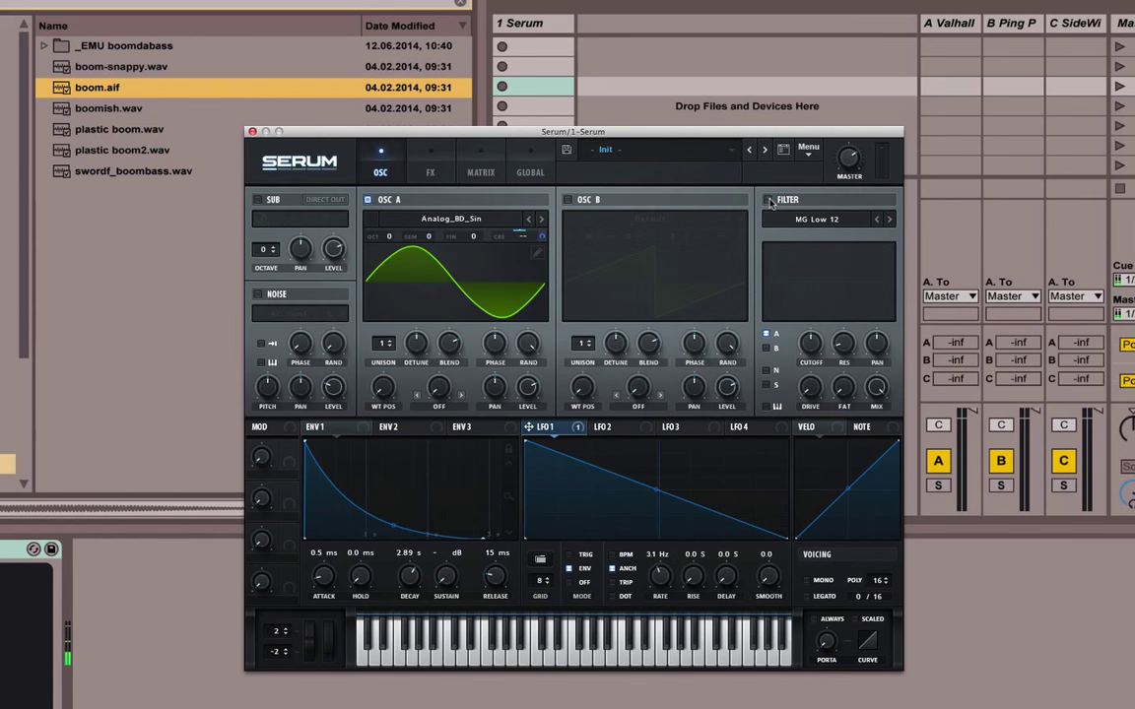
{"action": "left_click", "coordinate": [769, 200]}
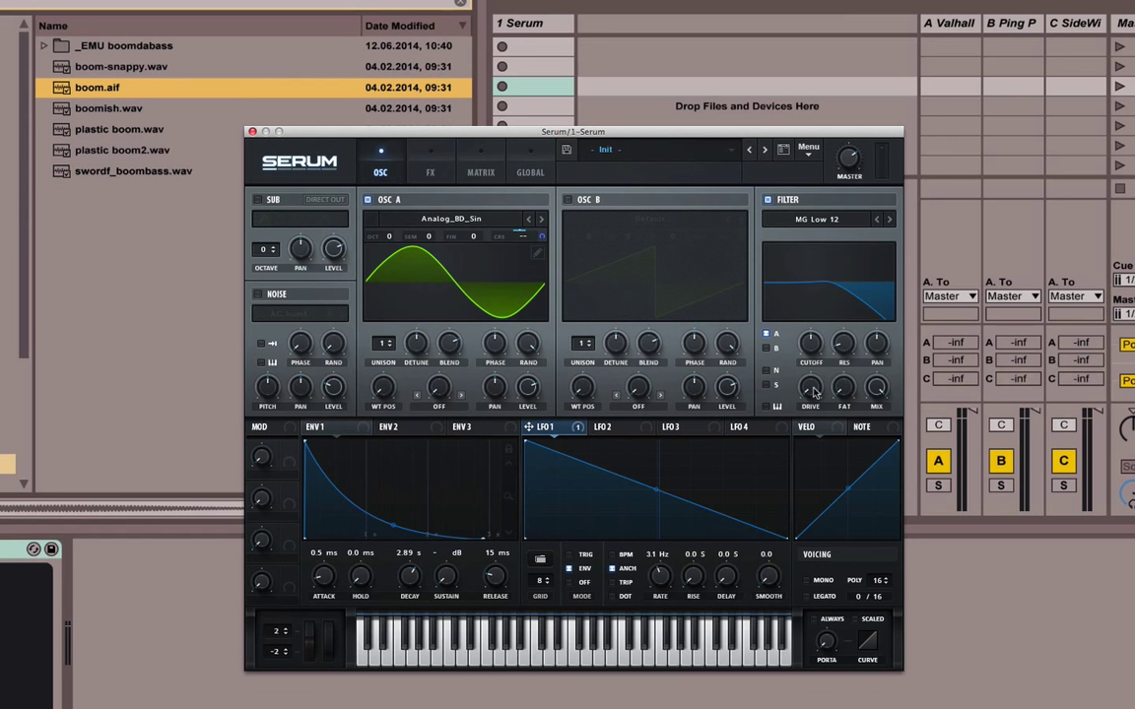
{"action": "left_click_drag", "start_coordinate": [814, 392], "coordinate": [814, 340]}
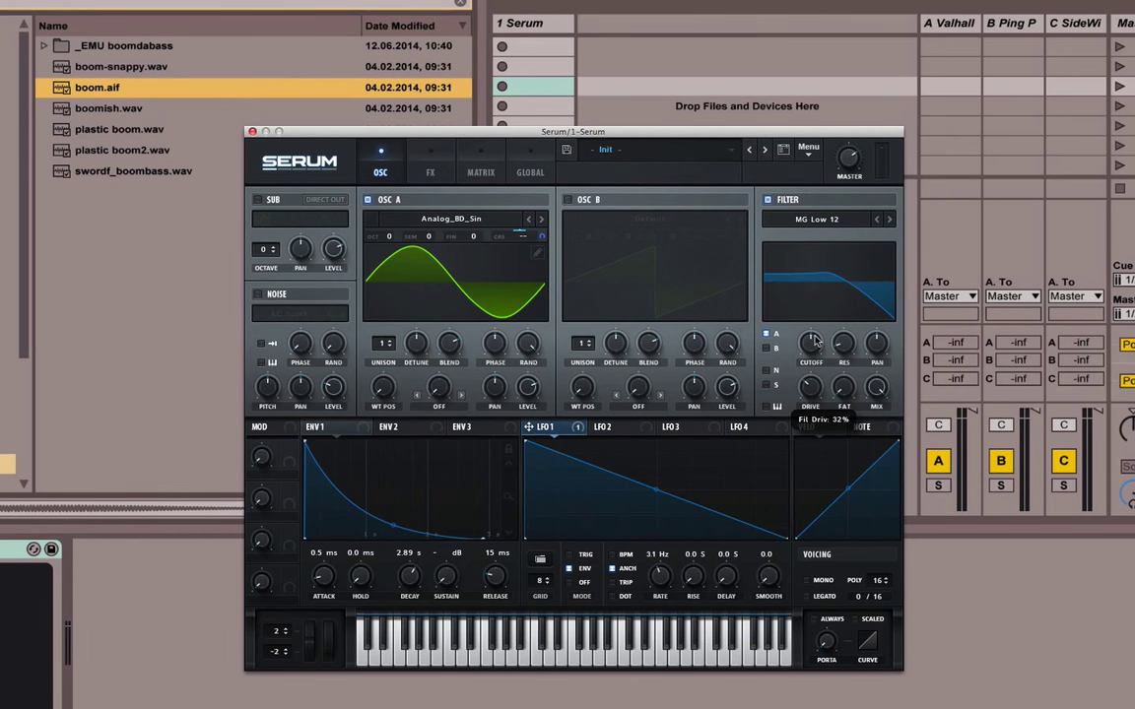
{"action": "left_click_drag", "start_coordinate": [813, 340], "coordinate": [813, 335]}
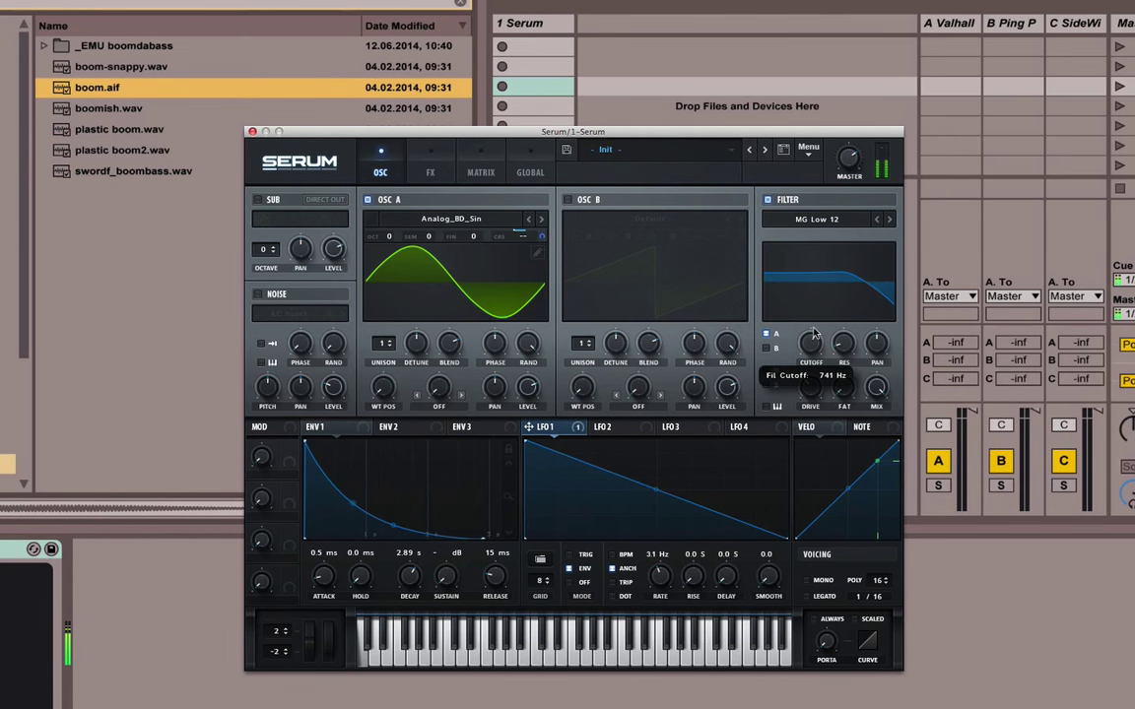
{"action": "left_click", "coordinate": [837, 221]}
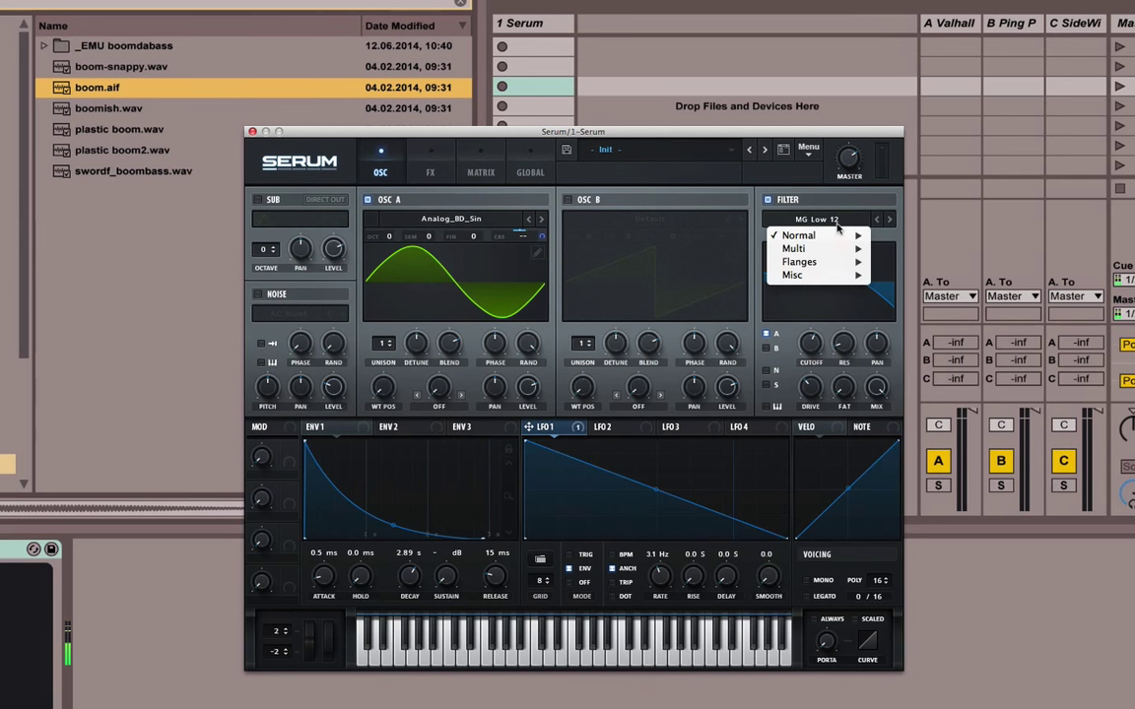
{"action": "mouse_move", "coordinate": [803, 236]}
{"action": "left_click", "coordinate": [842, 283]}
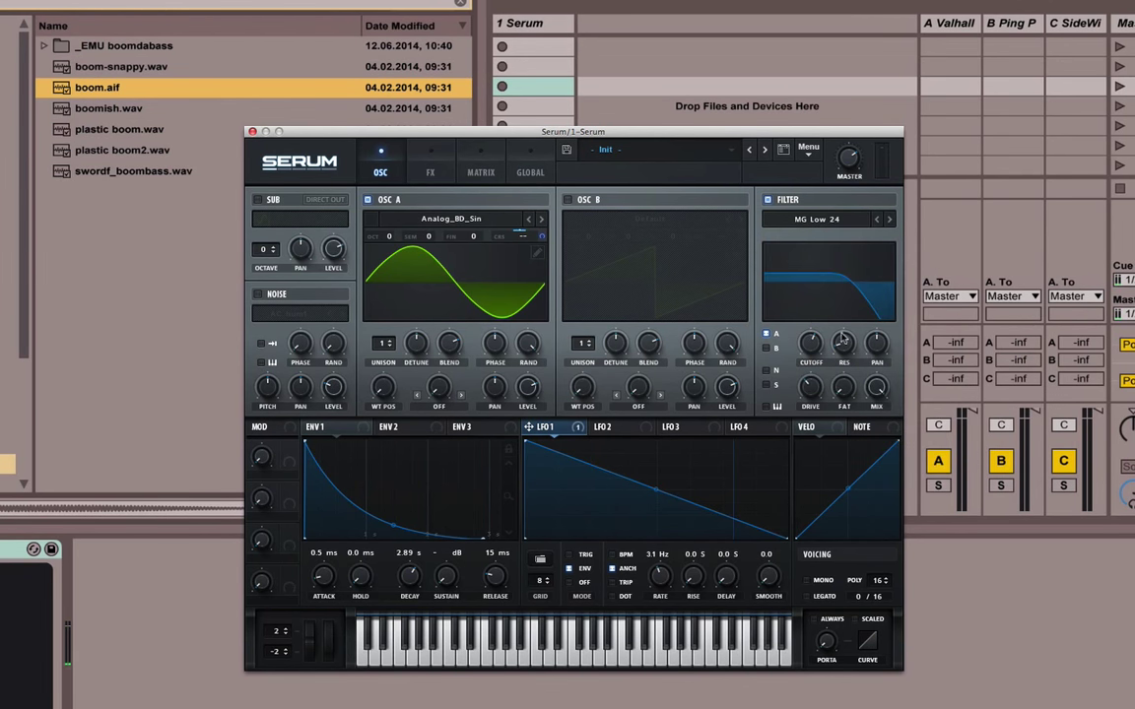
{"action": "left_click_drag", "start_coordinate": [810, 342], "coordinate": [815, 372]}
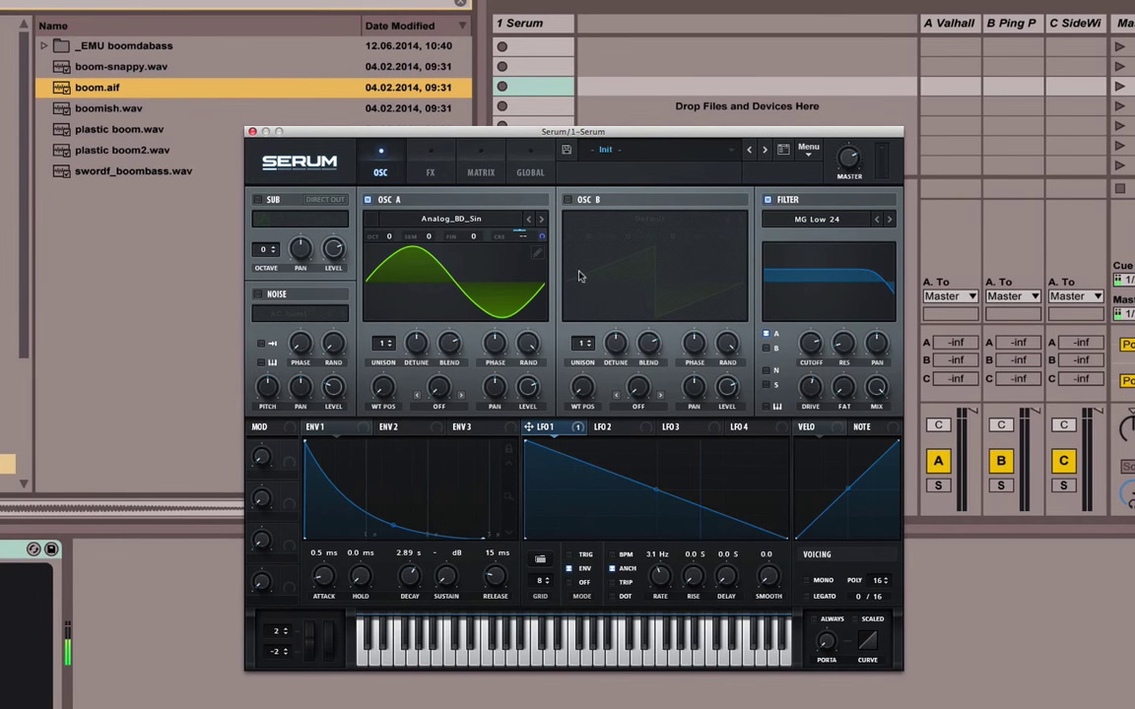
Step: Load Analog > BSOD_Square into Osc A and toggle the 3D wavetable view on and off
{"action": "left_click", "coordinate": [467, 218]}
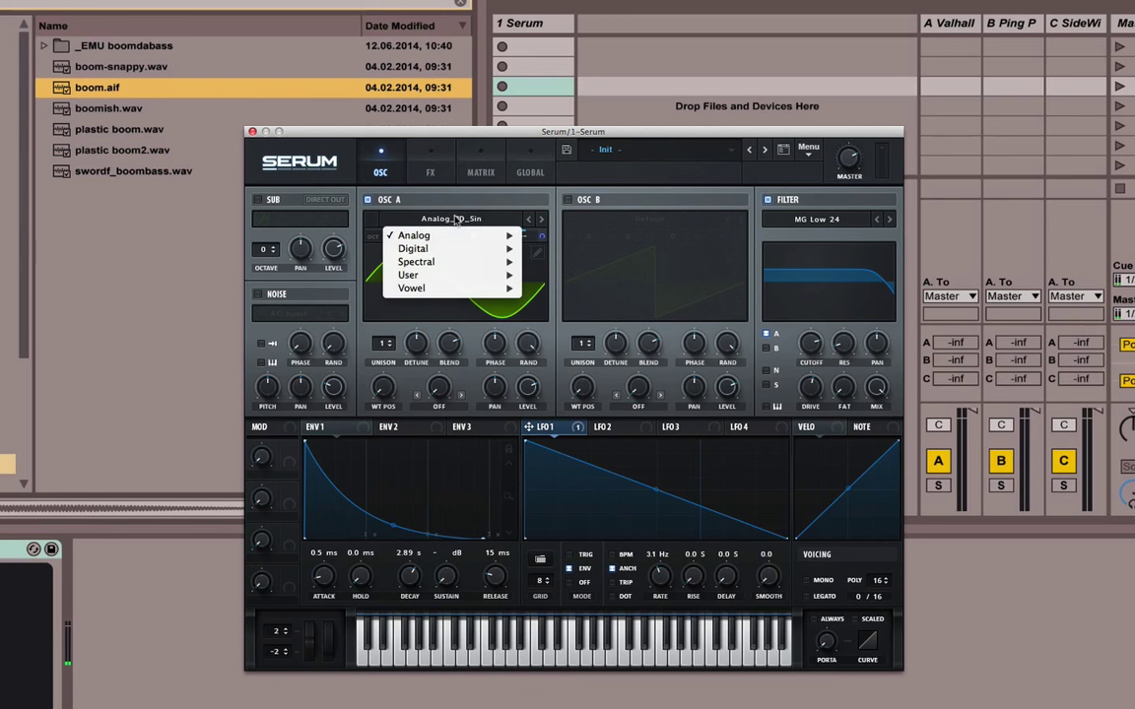
{"action": "mouse_move", "coordinate": [456, 241]}
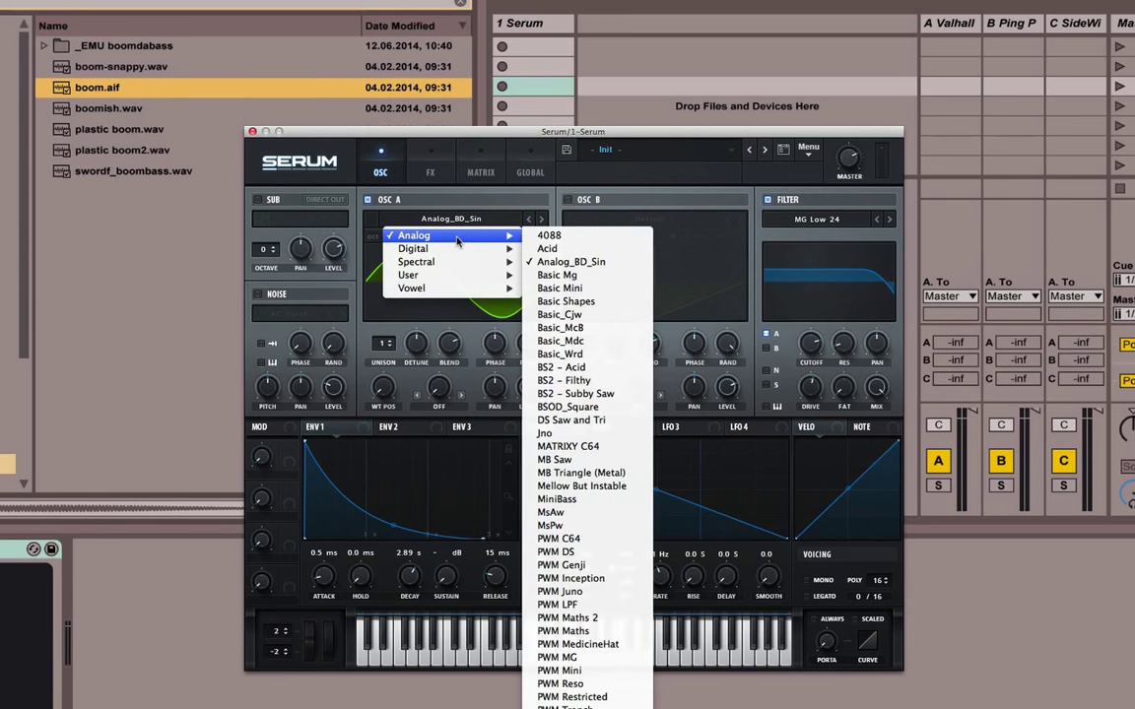
{"action": "left_click", "coordinate": [604, 408]}
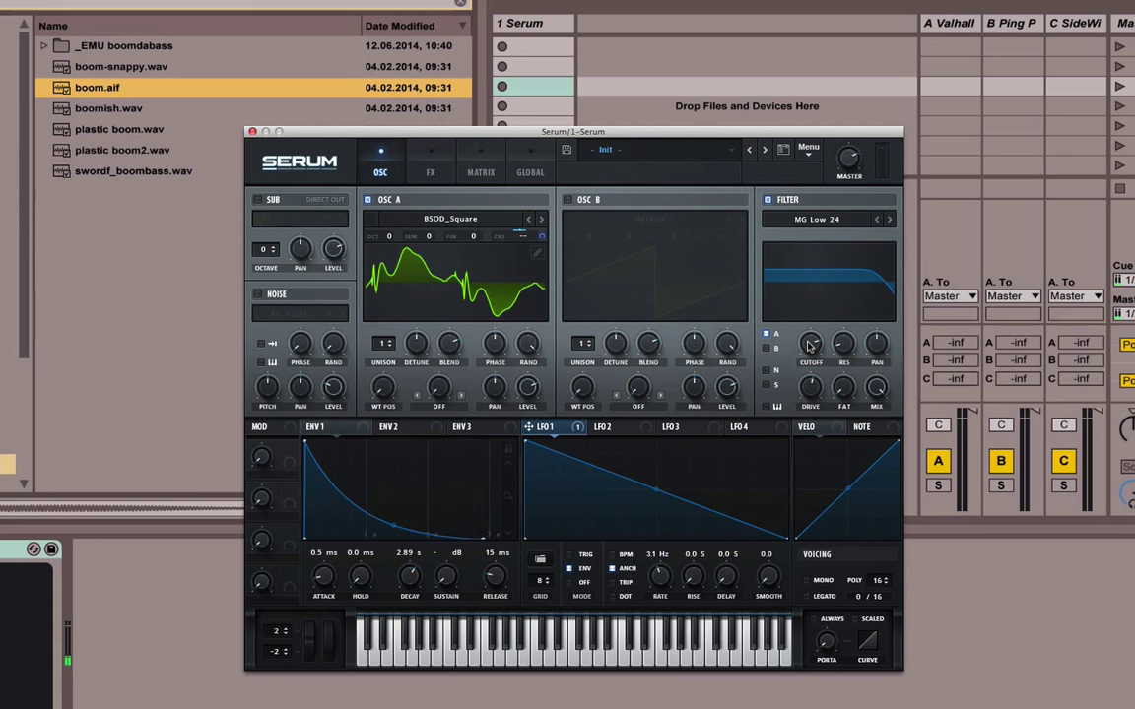
{"action": "left_click", "coordinate": [453, 284]}
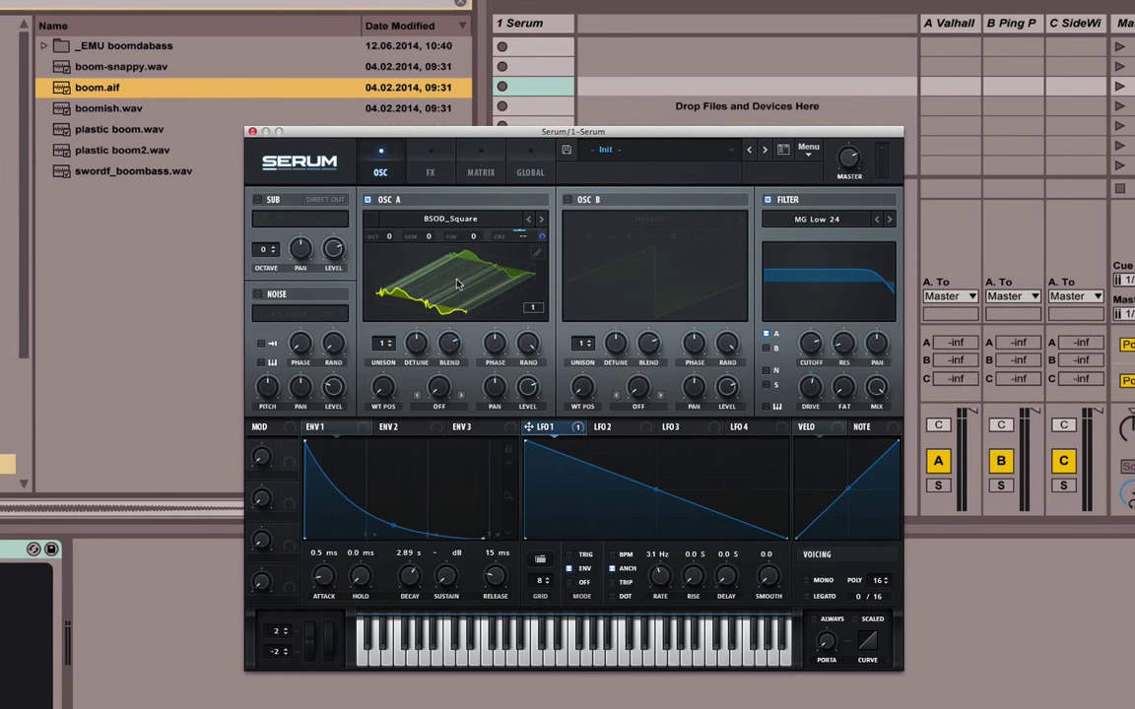
{"action": "left_click", "coordinate": [456, 285]}
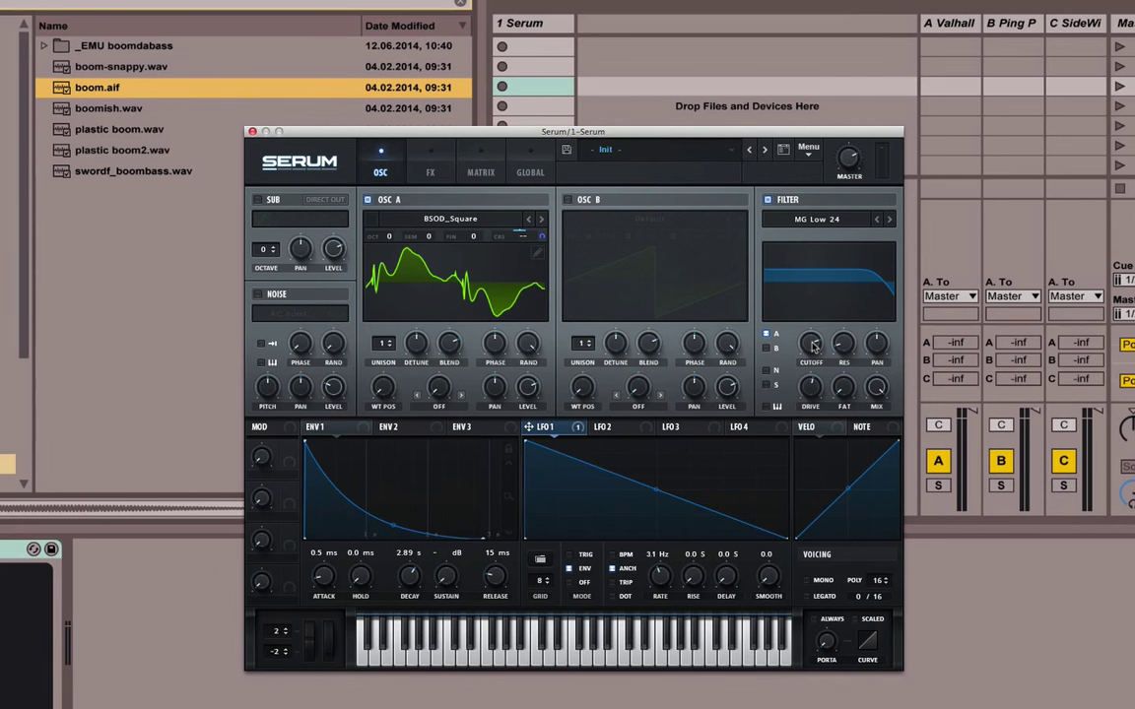
Step: Lower the filter cutoff to 145 Hz and reshape LFO 2 into a downward ramp
{"action": "mouse_move", "coordinate": [811, 345]}
{"action": "left_mouse_down"}
{"action": "mouse_move", "coordinate": [803, 392]}
{"action": "mouse_move", "coordinate": [795, 361]}
{"action": "mouse_move", "coordinate": [816, 337]}
{"action": "left_mouse_up"}
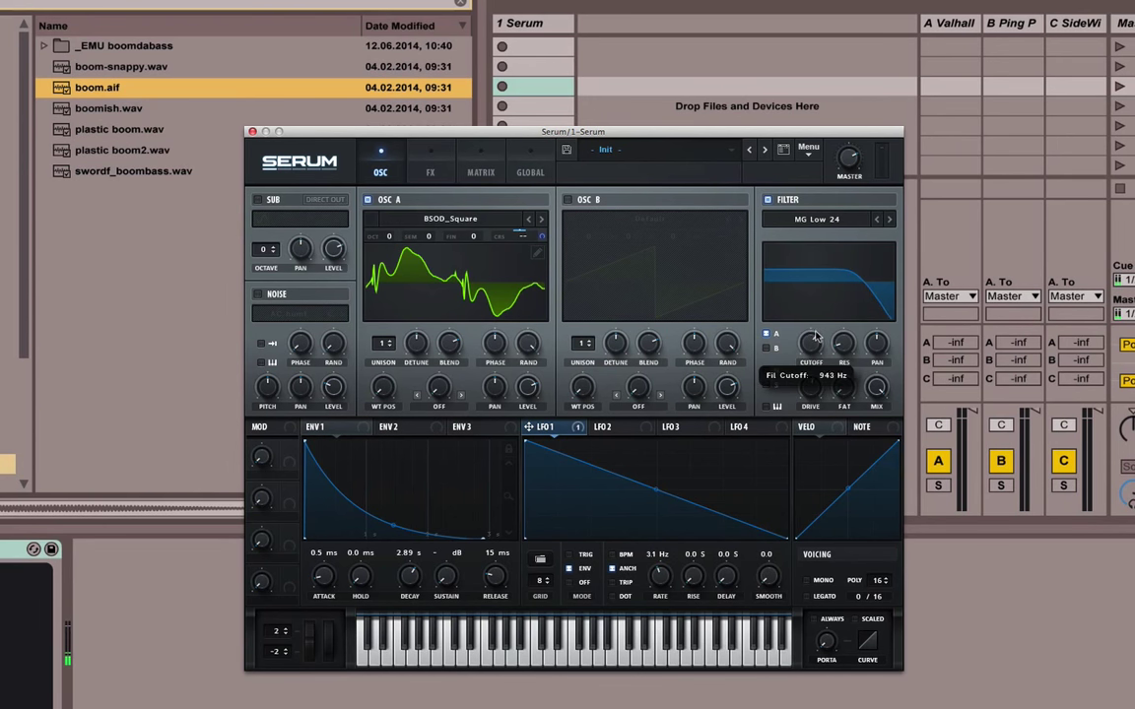
{"action": "left_click", "coordinate": [636, 431]}
{"action": "left_click_drag", "start_coordinate": [657, 445], "coordinate": [527, 444]}
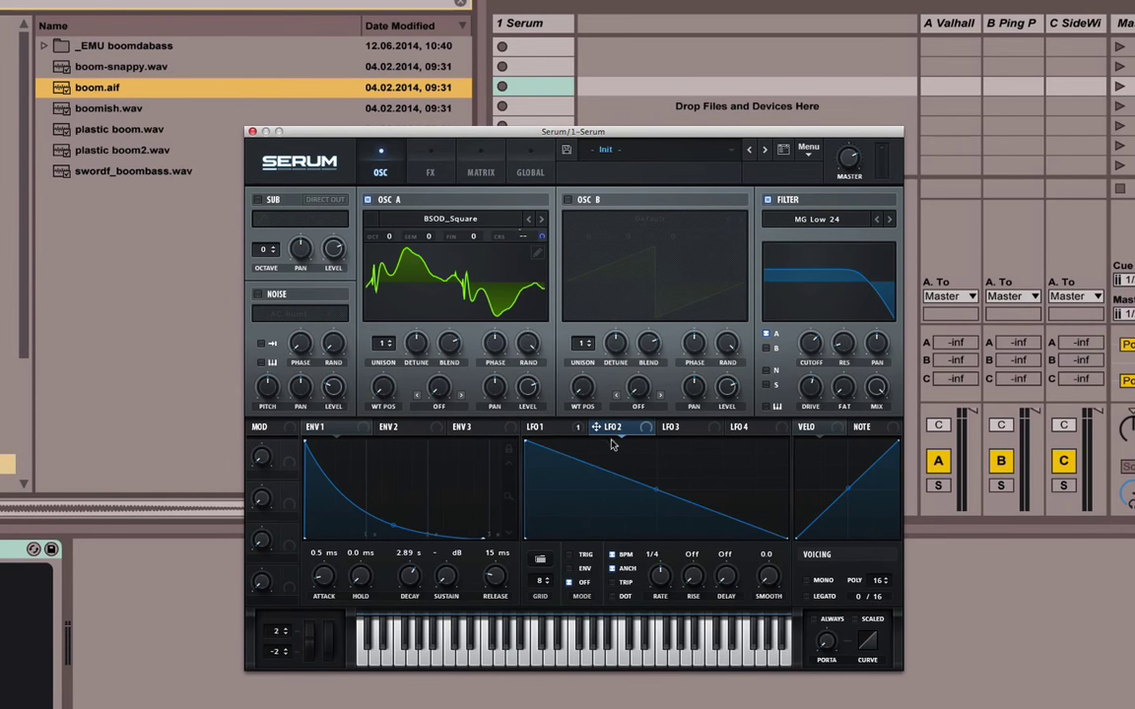
Step: Route LFO 2 to the filter cutoff, then briefly toggle the sub oscillator to compare
{"action": "left_click_drag", "start_coordinate": [645, 431], "coordinate": [812, 343]}
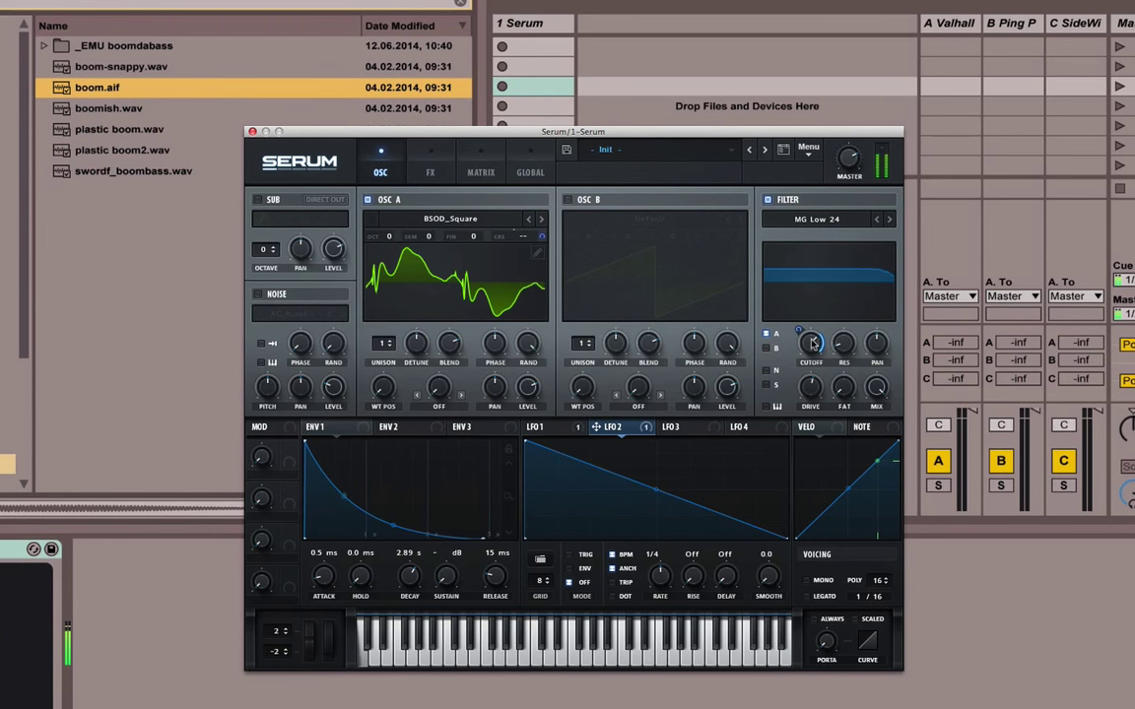
{"action": "mouse_move", "coordinate": [808, 365]}
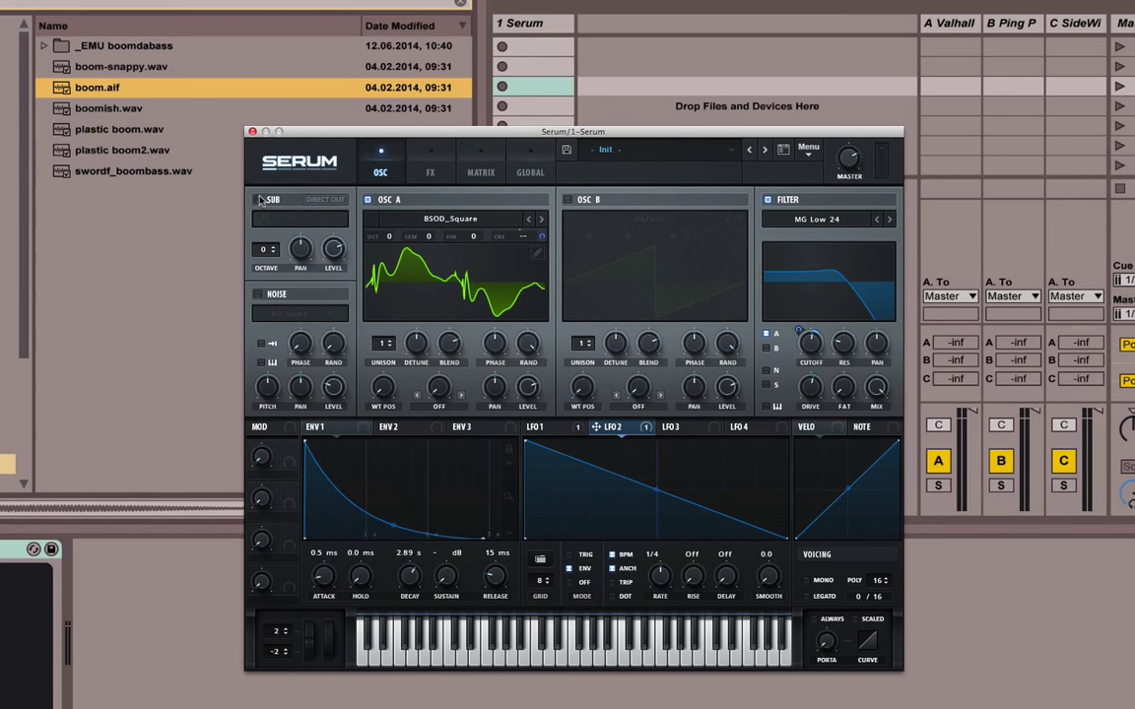
{"action": "left_click", "coordinate": [259, 200]}
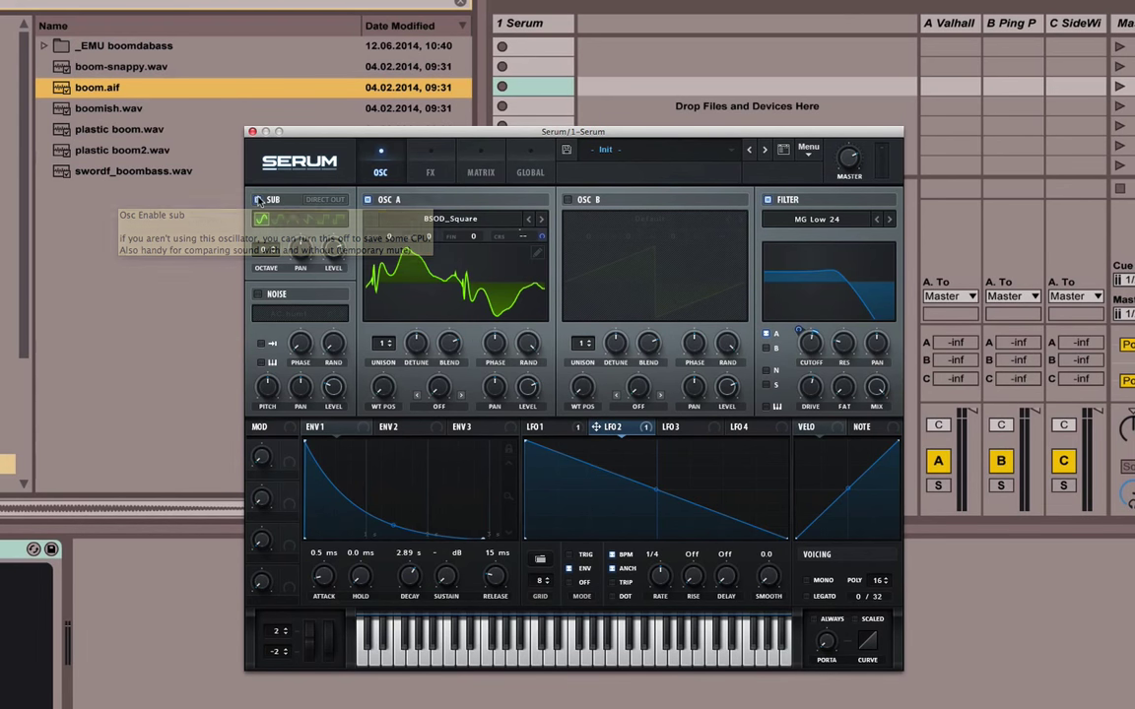
{"action": "left_click", "coordinate": [259, 200]}
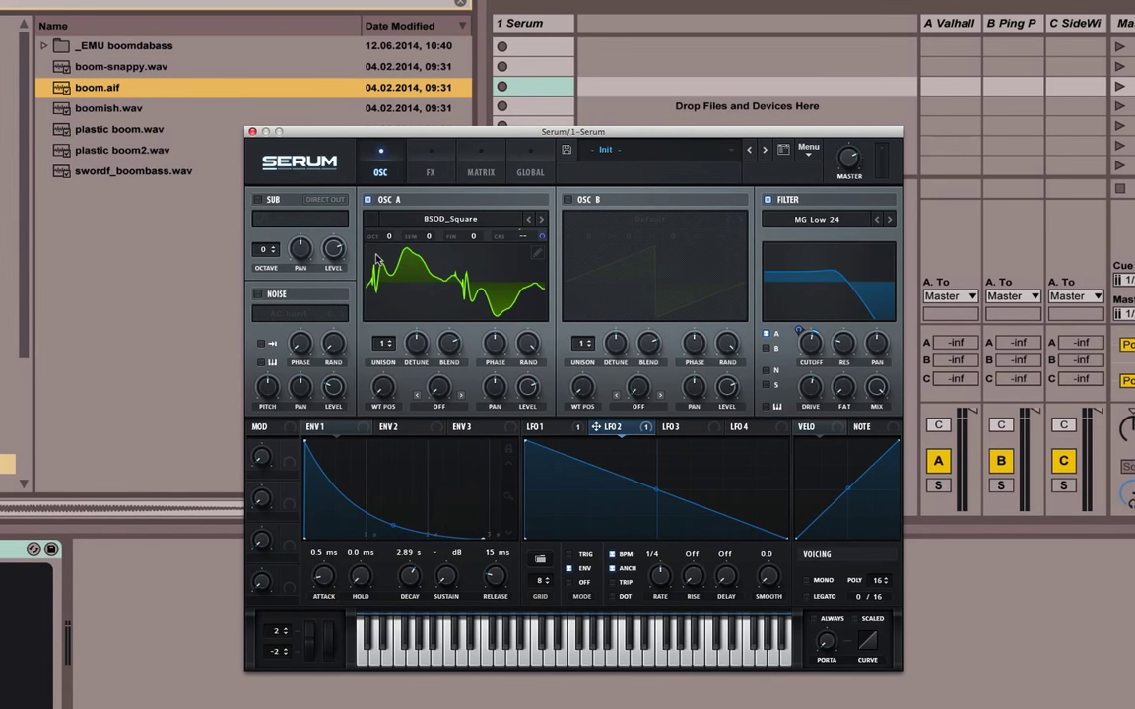
Step: Load Voxengo SPAN from the Plug-ins browser onto the Serum track and move its window into clear view
{"action": "left_click", "coordinate": [461, 4]}
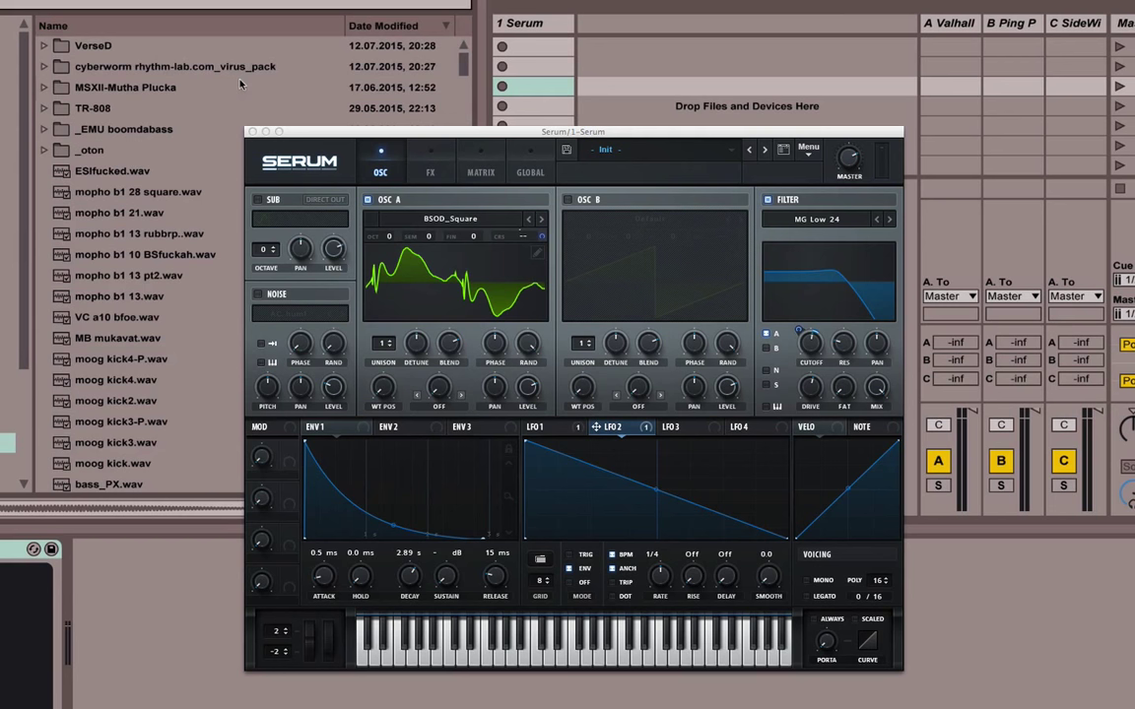
{"action": "key", "text": "q"}
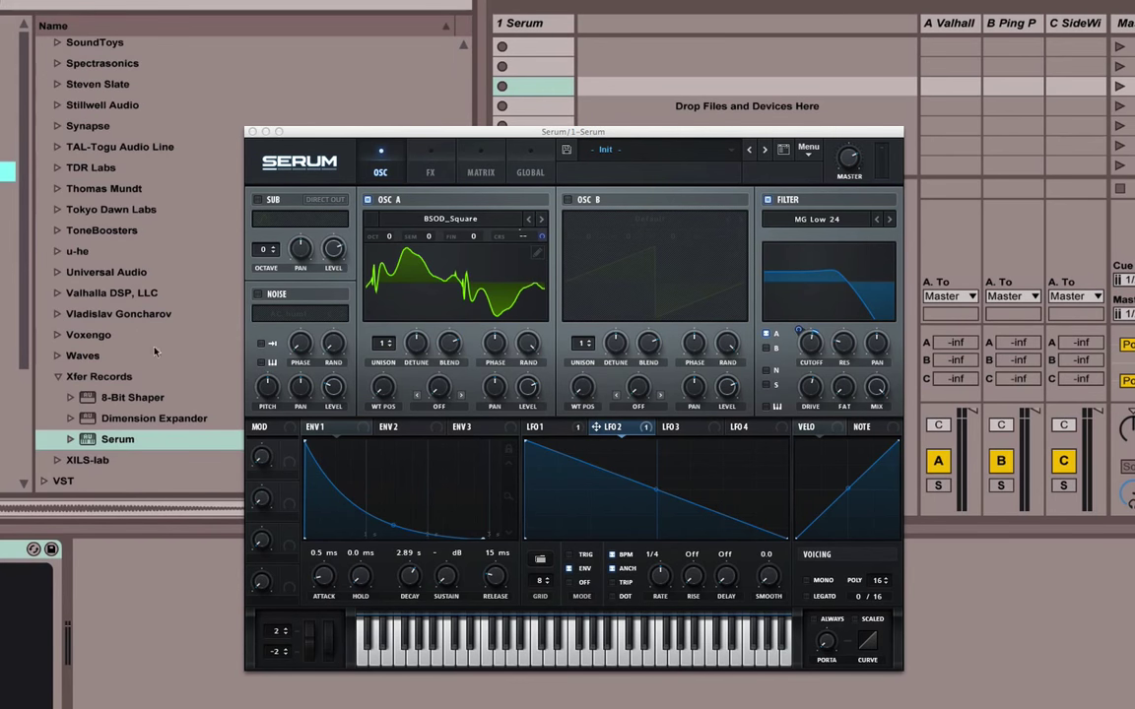
{"action": "left_click", "coordinate": [104, 340]}
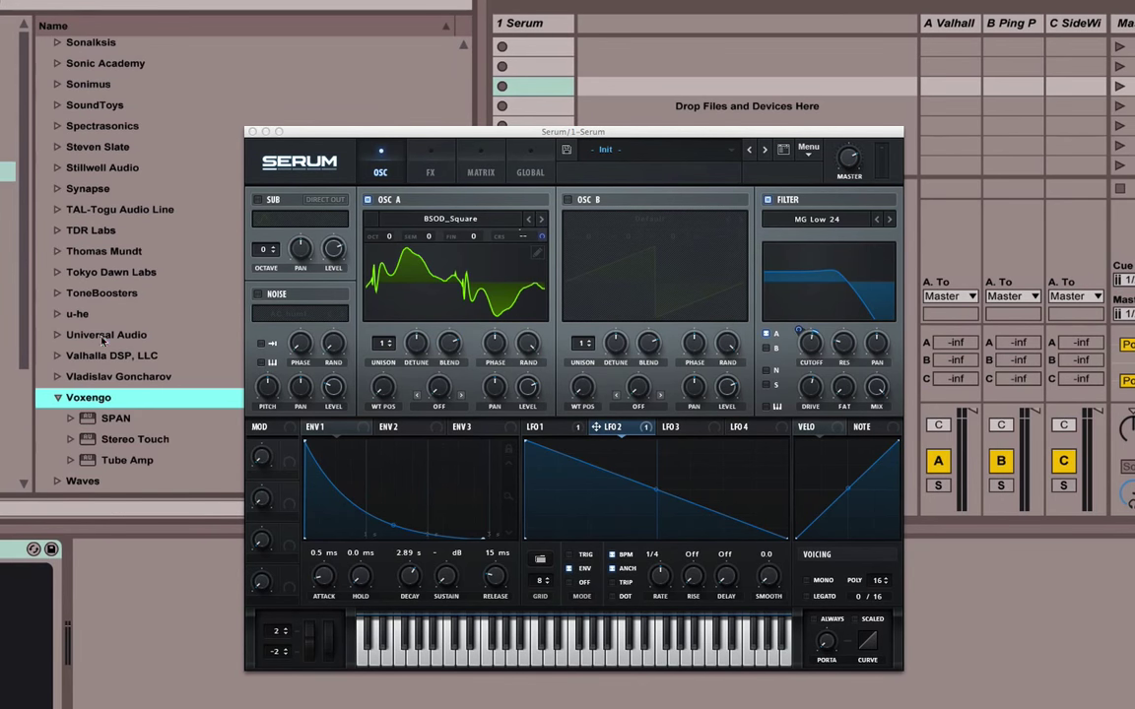
{"action": "key", "text": "Down"}
{"action": "key", "text": "Return"}
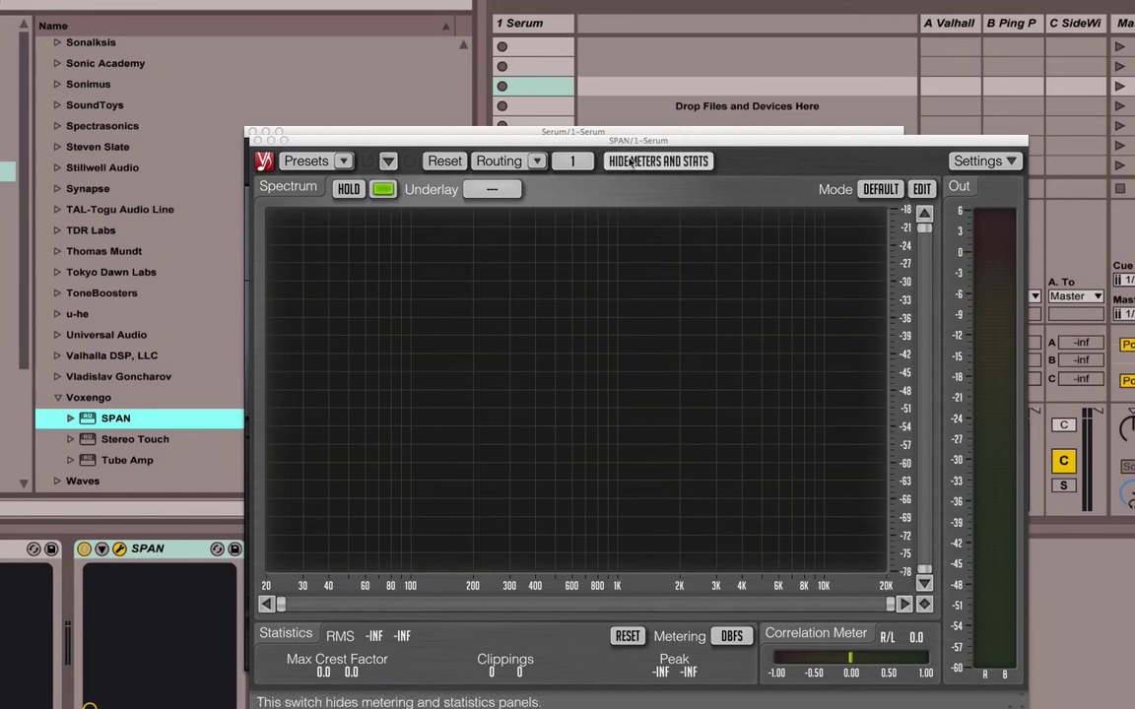
{"action": "left_click_drag", "start_coordinate": [597, 144], "coordinate": [395, 89]}
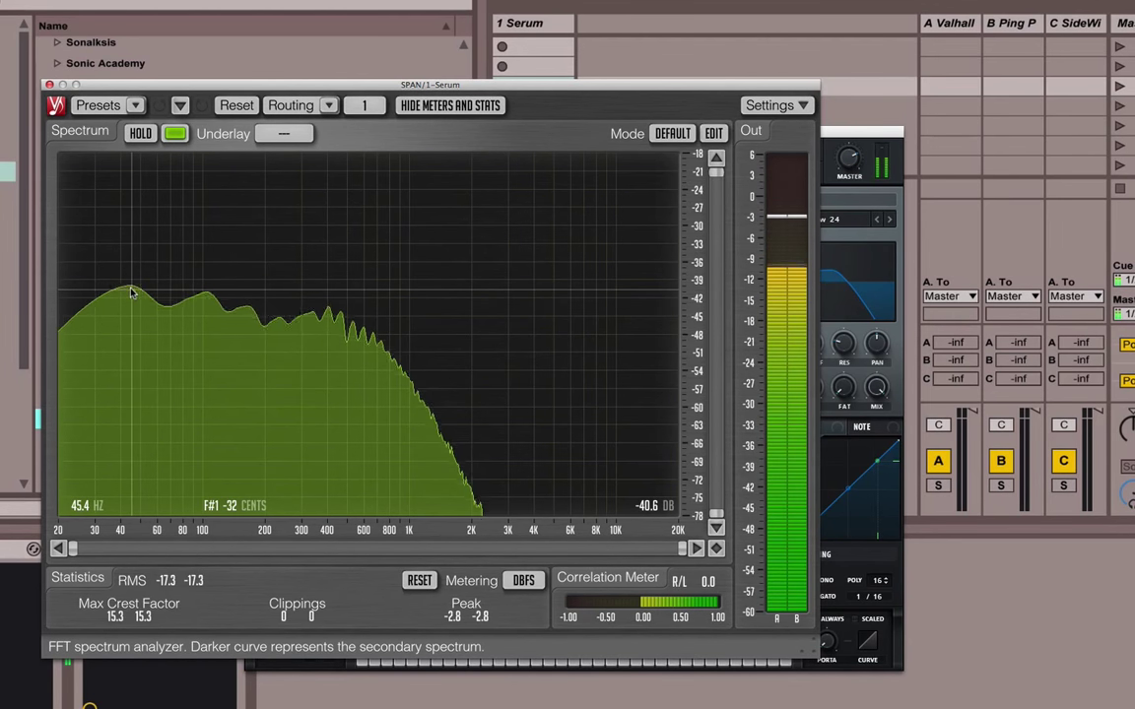
Step: Raise the Serum window so its oscillator page shows again beside SPAN
{"action": "left_click", "coordinate": [845, 133]}
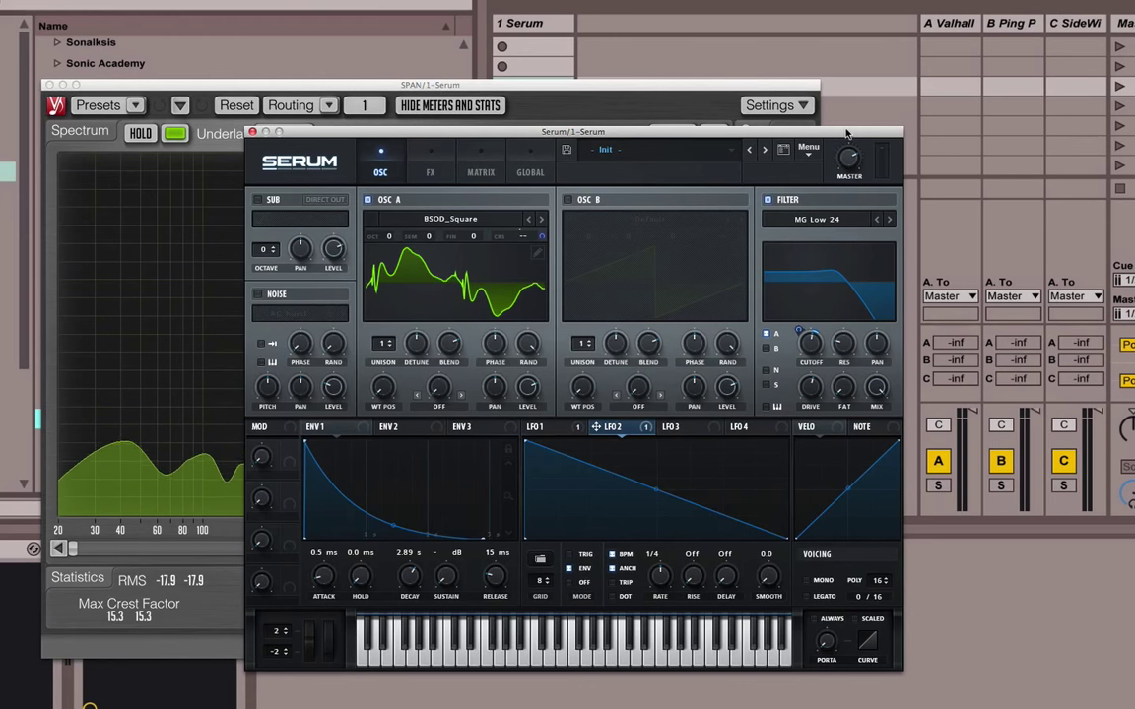